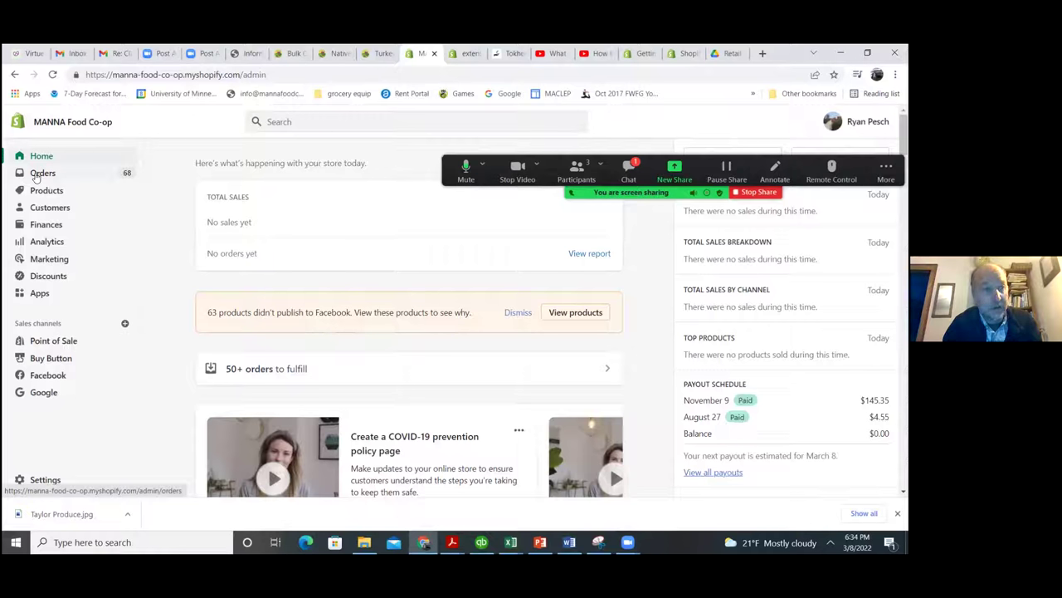
- Look through the store's orders, products and customers lists
click(41, 173)
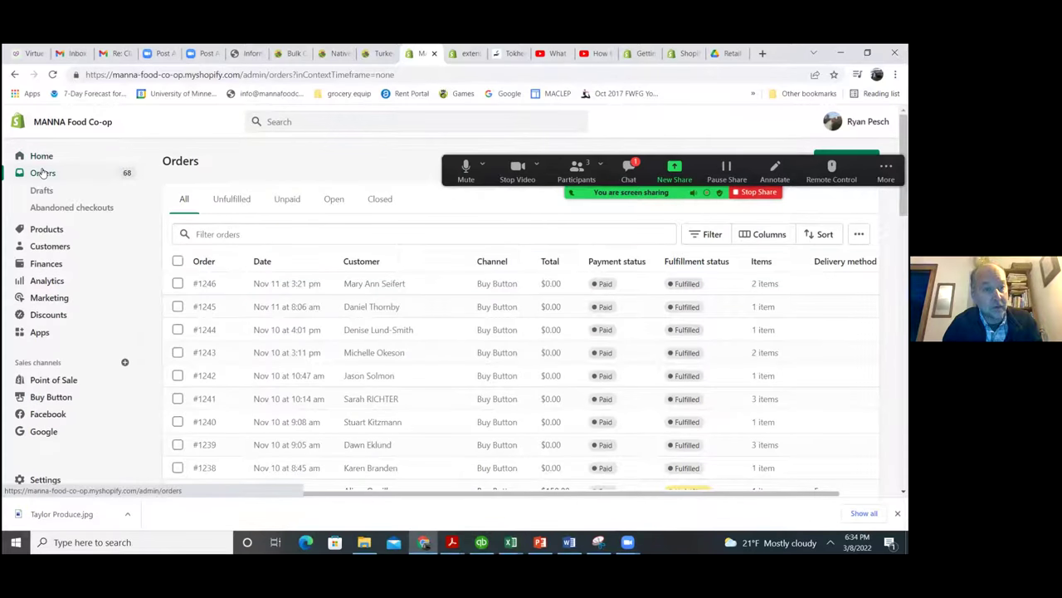
click(44, 232)
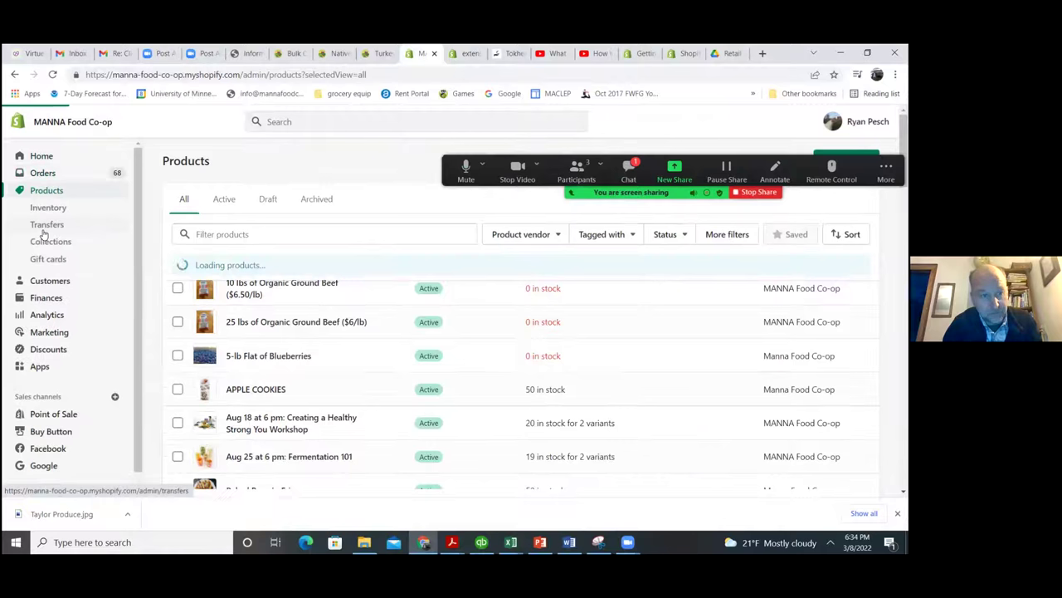
click(46, 282)
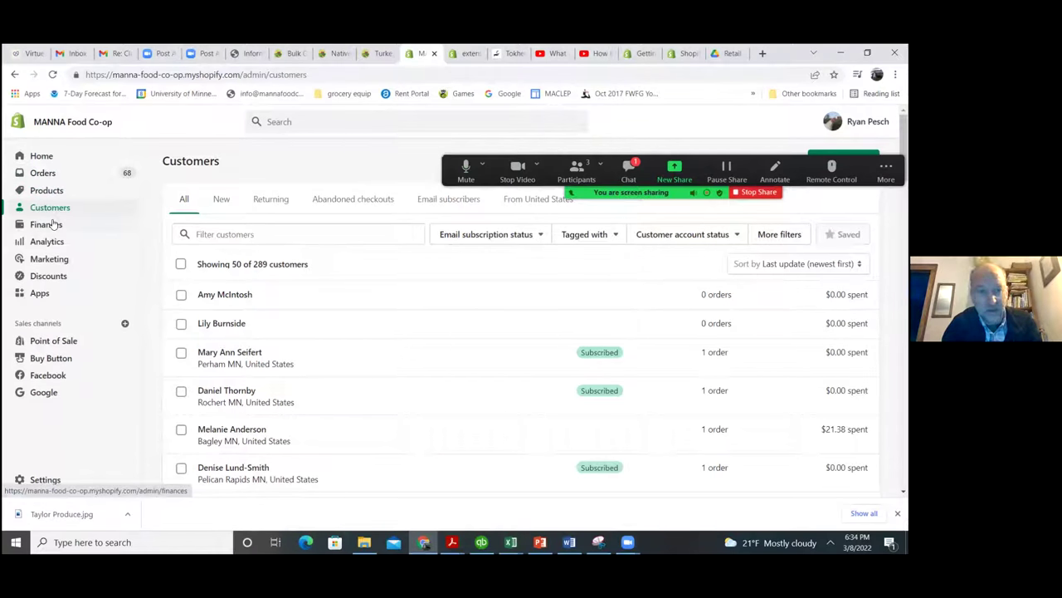
- Open the most recent order from the orders list and clear the meeting toolbar away from its header
click(43, 173)
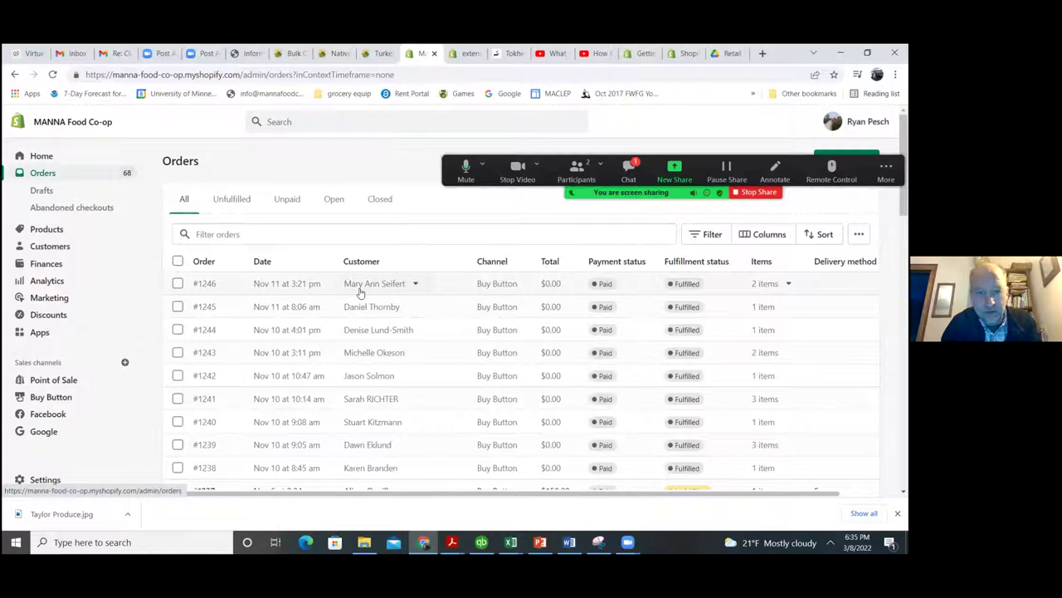
click(304, 290)
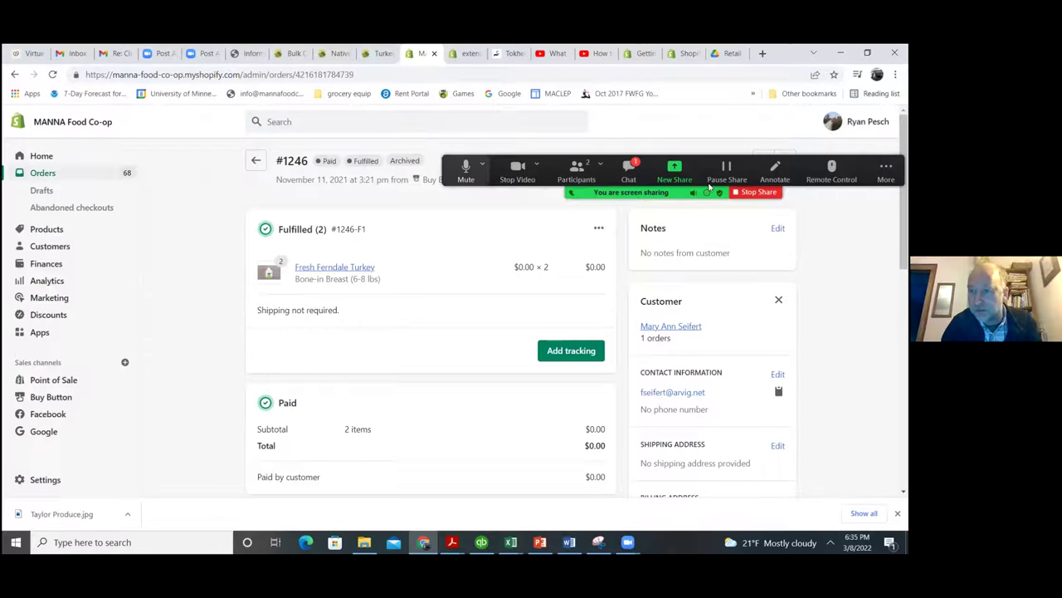
drag(710, 187, 705, 75)
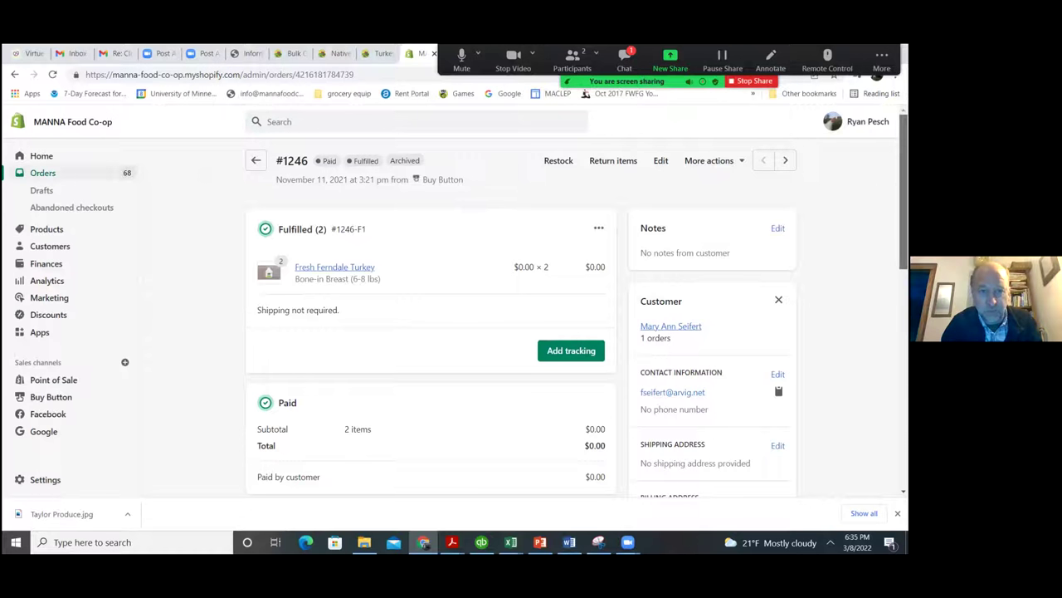
scroll(514, 332, down, 1)
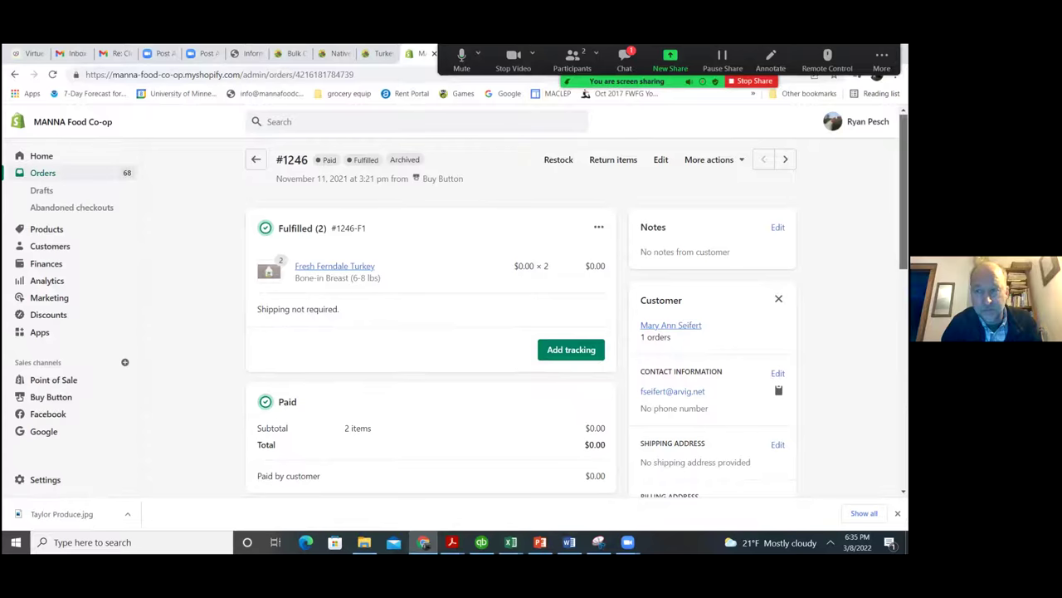
scroll(573, 307, down, 1)
scroll(515, 332, up, 1)
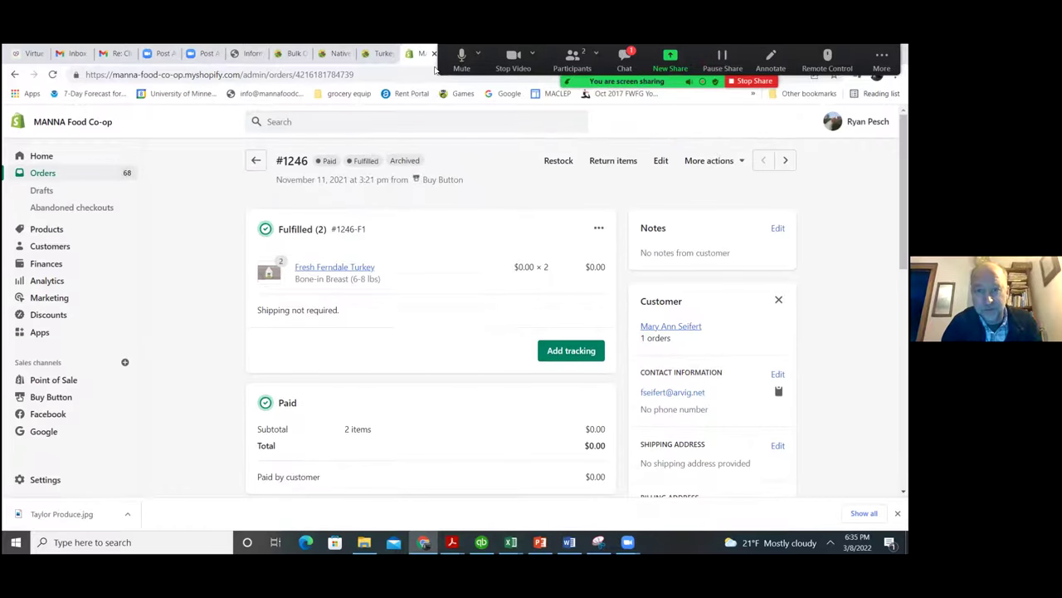
click(540, 542)
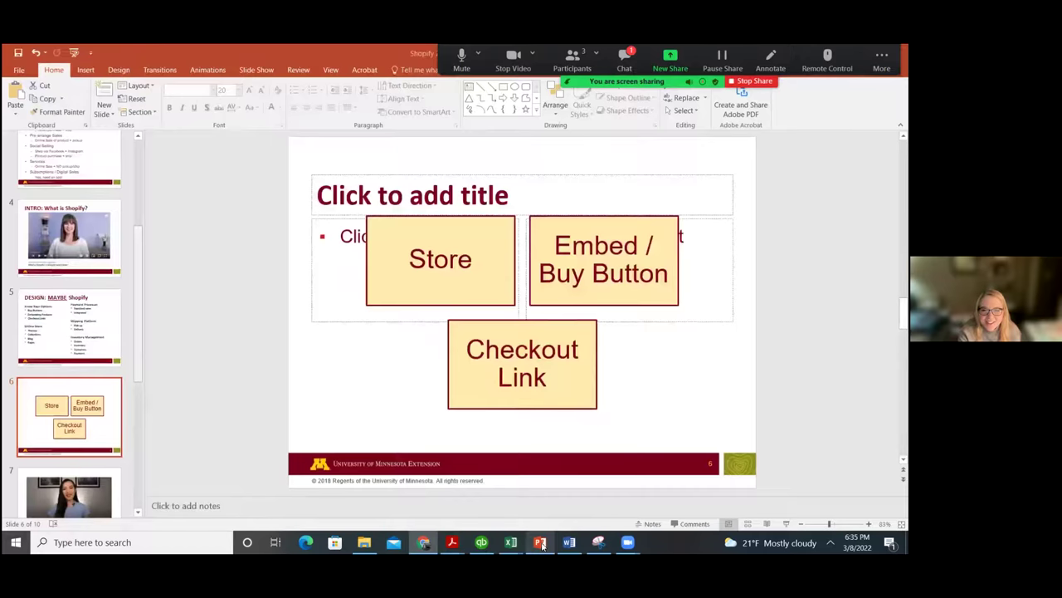
click(541, 542)
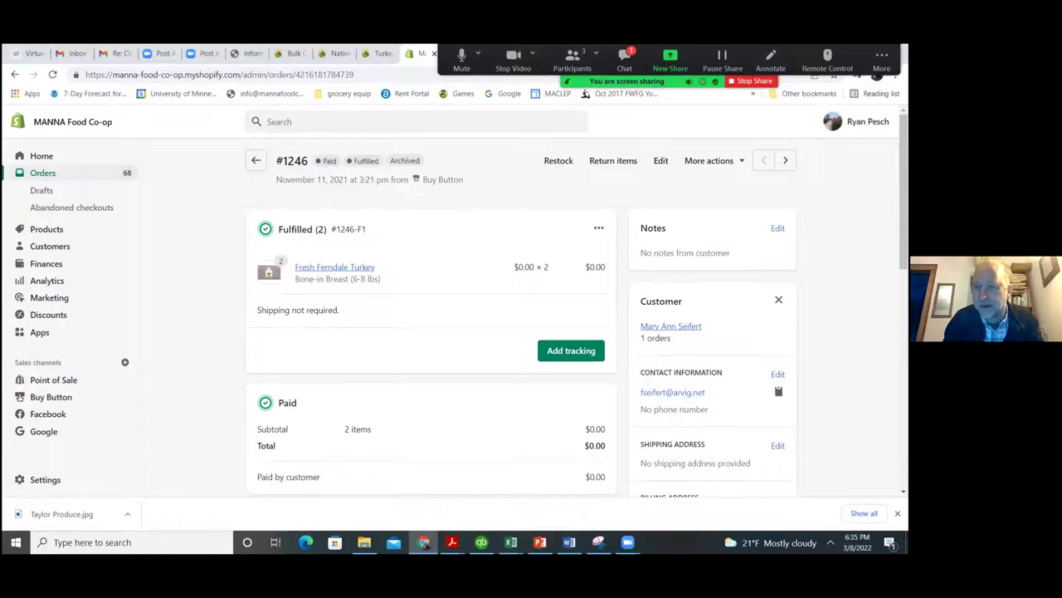
- Examine the order's payment, customer details, timeline and fraud analysis, expanding the fulfillment entry to show its items and location
drag(903, 191, 903, 239)
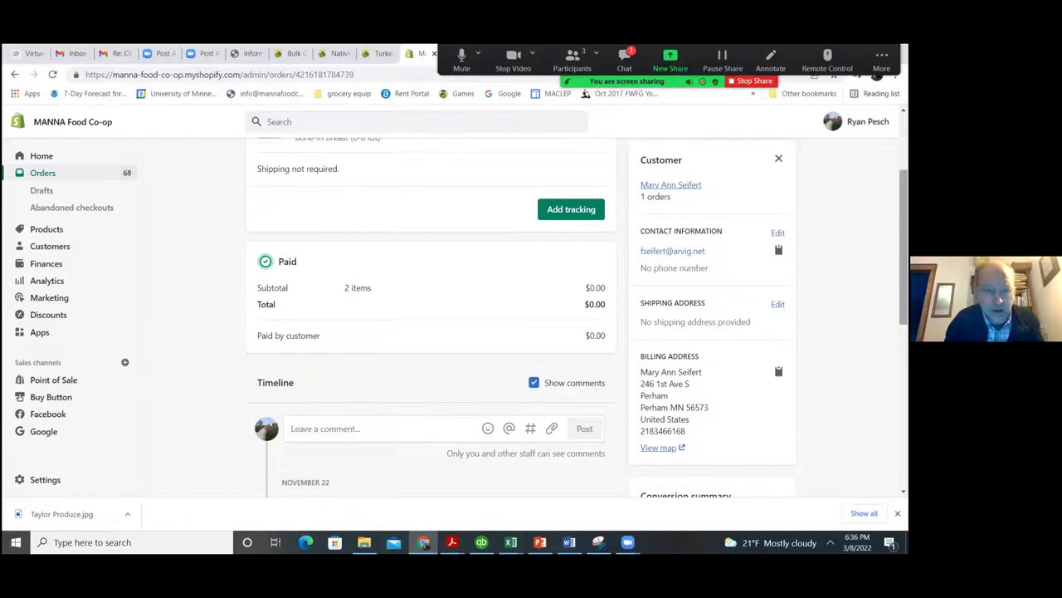
scroll(904, 249, down, 3)
scroll(581, 316, down, 1)
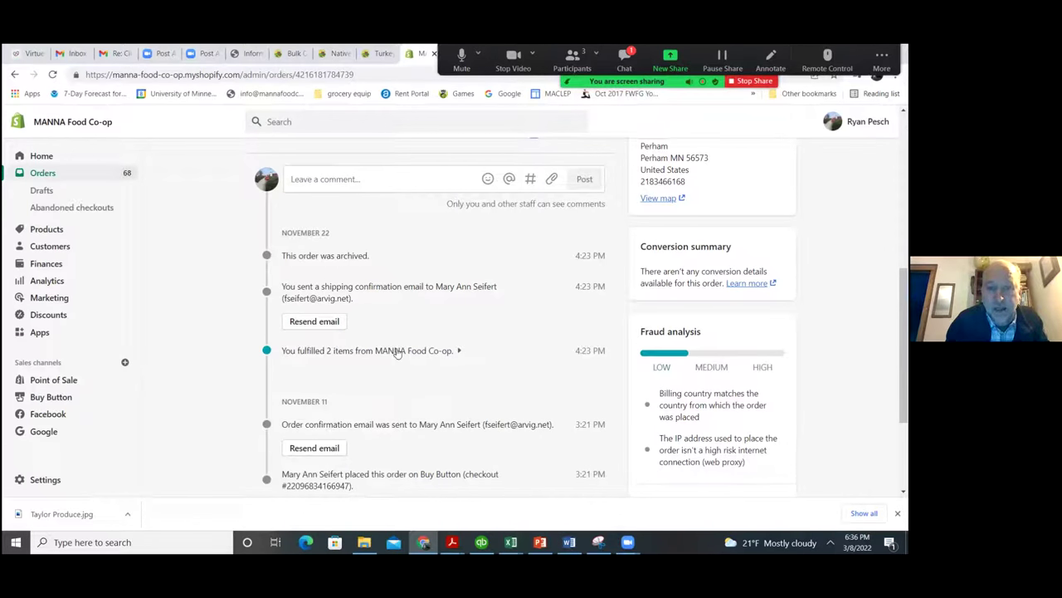
click(461, 351)
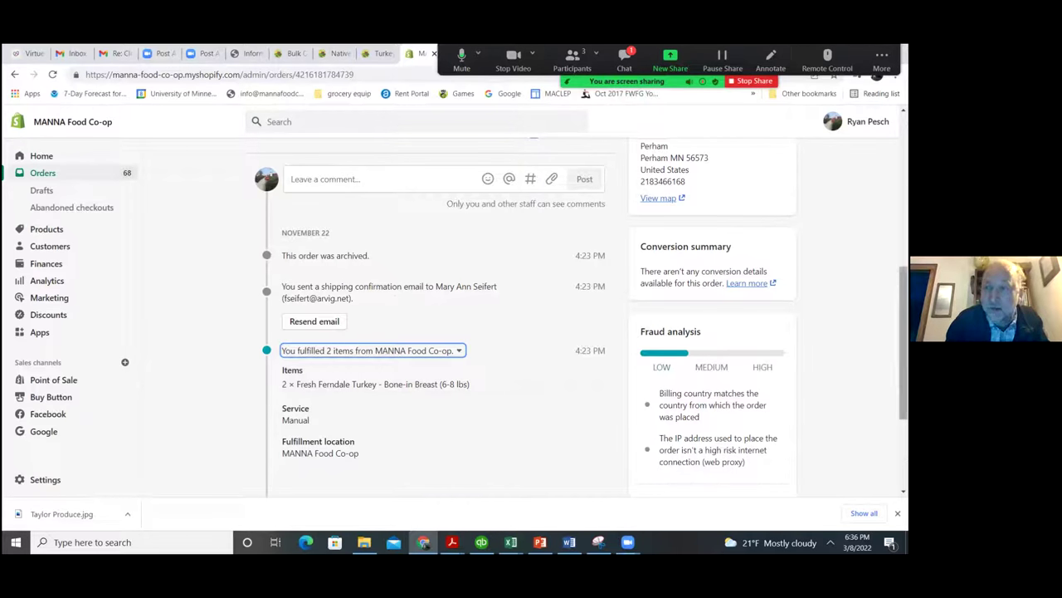
scroll(448, 316, down, 3)
scroll(448, 316, down, 1)
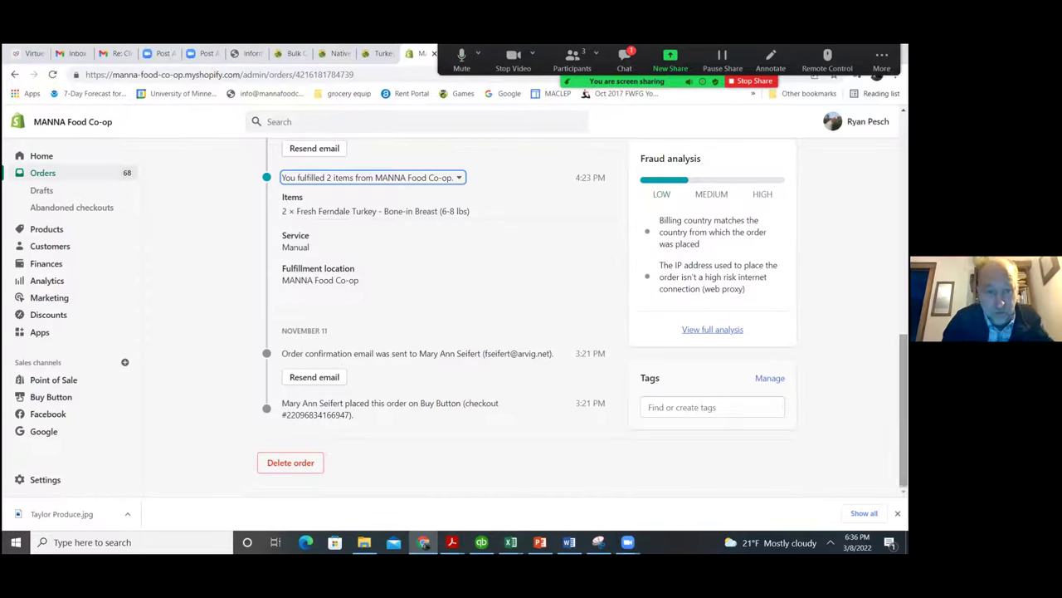
scroll(581, 315, up, 2)
scroll(581, 315, up, 3)
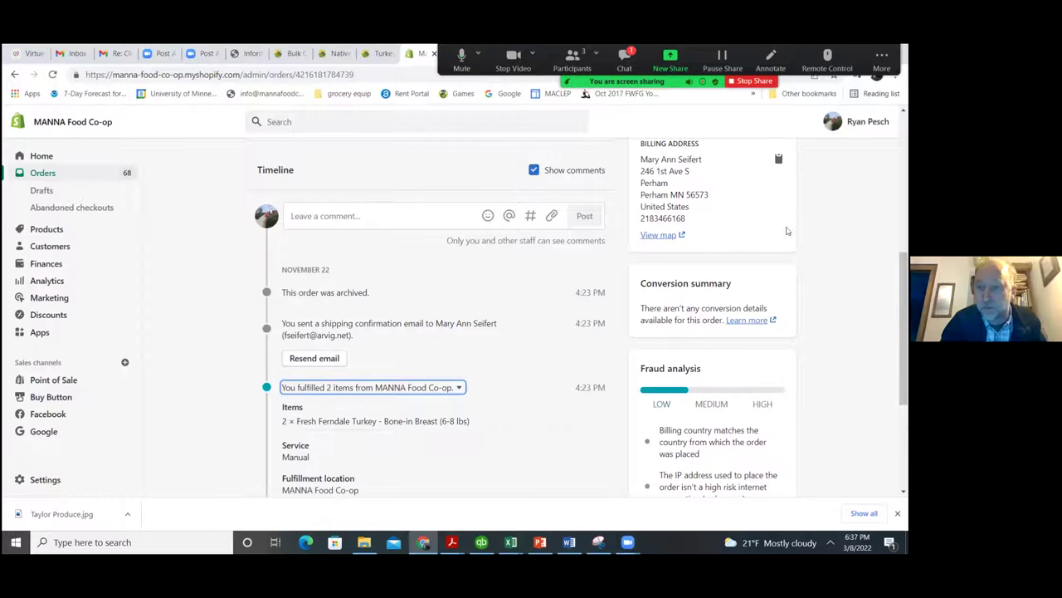
drag(903, 332, 903, 407)
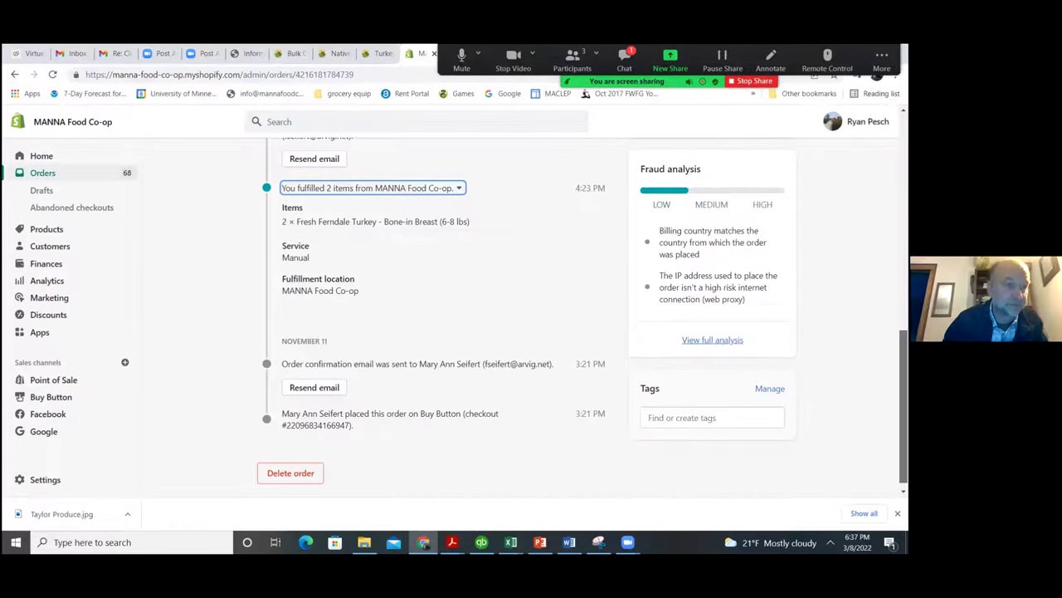
- Open the APPLE COOKIES product from the products list
click(48, 230)
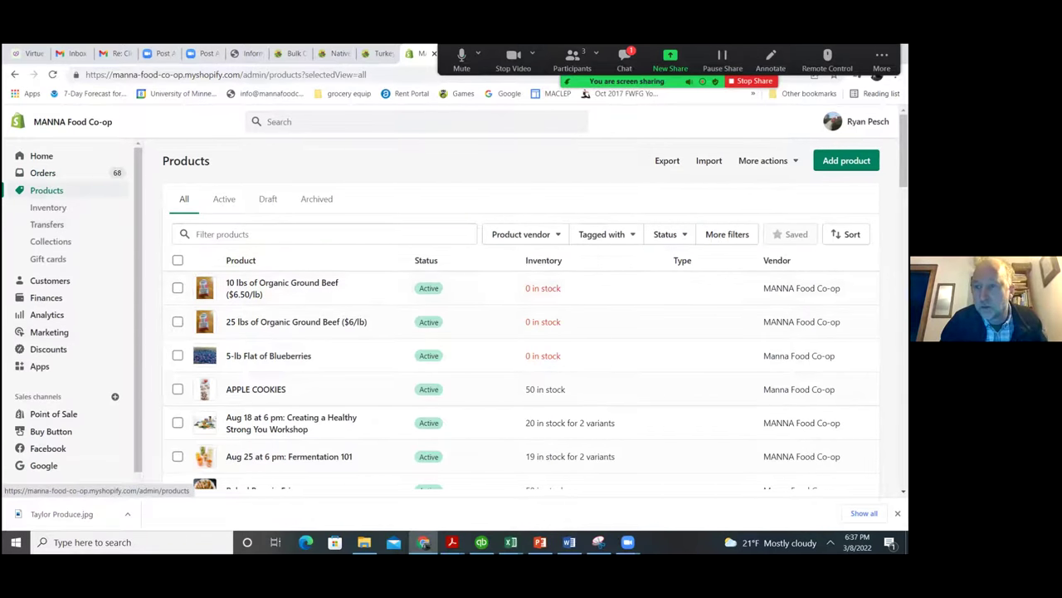
scroll(535, 332, down, 1)
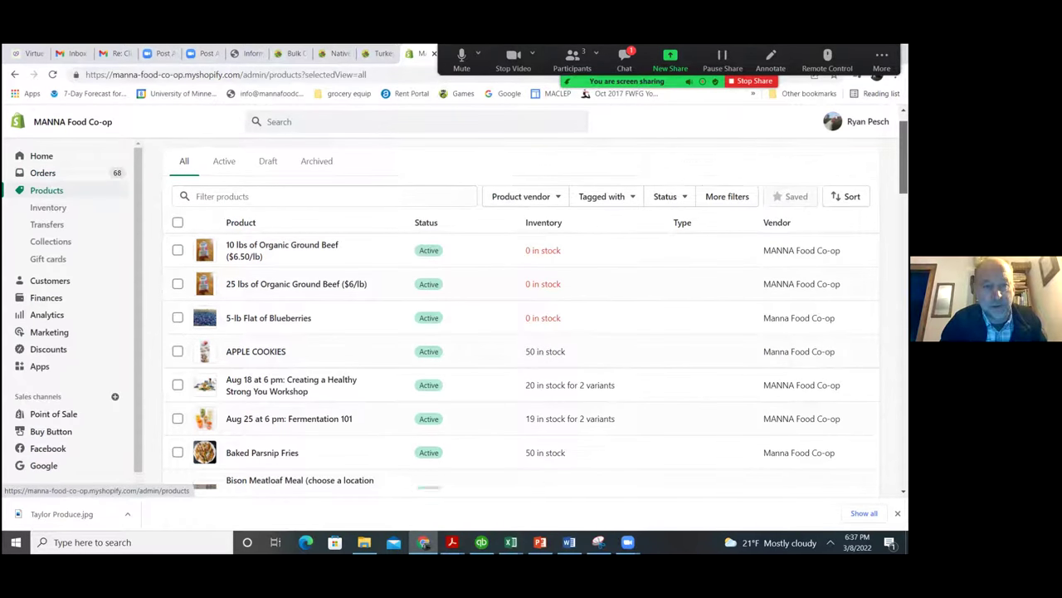
scroll(535, 315, down, 1)
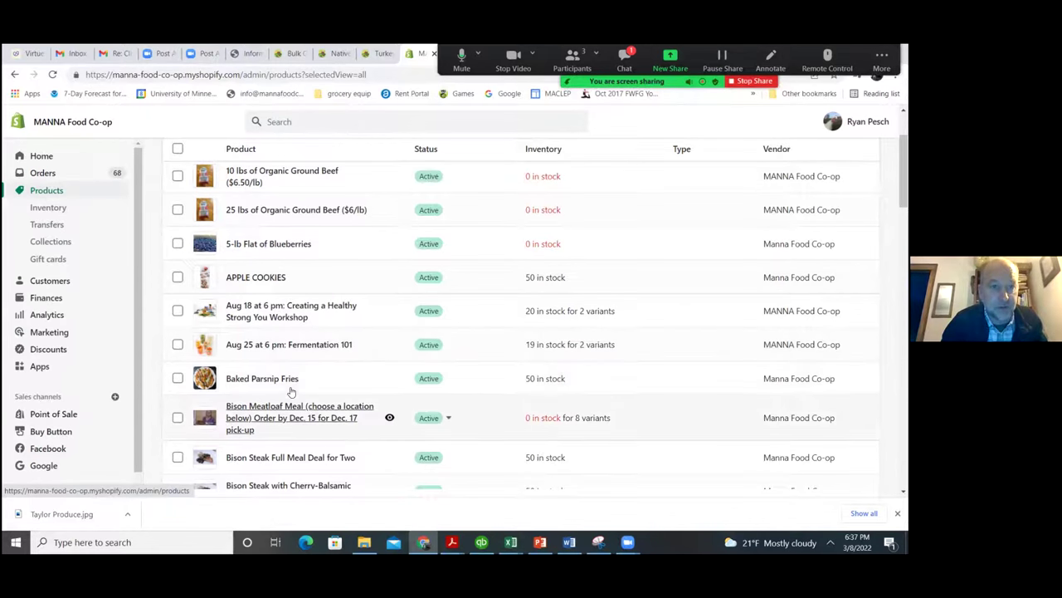
click(256, 278)
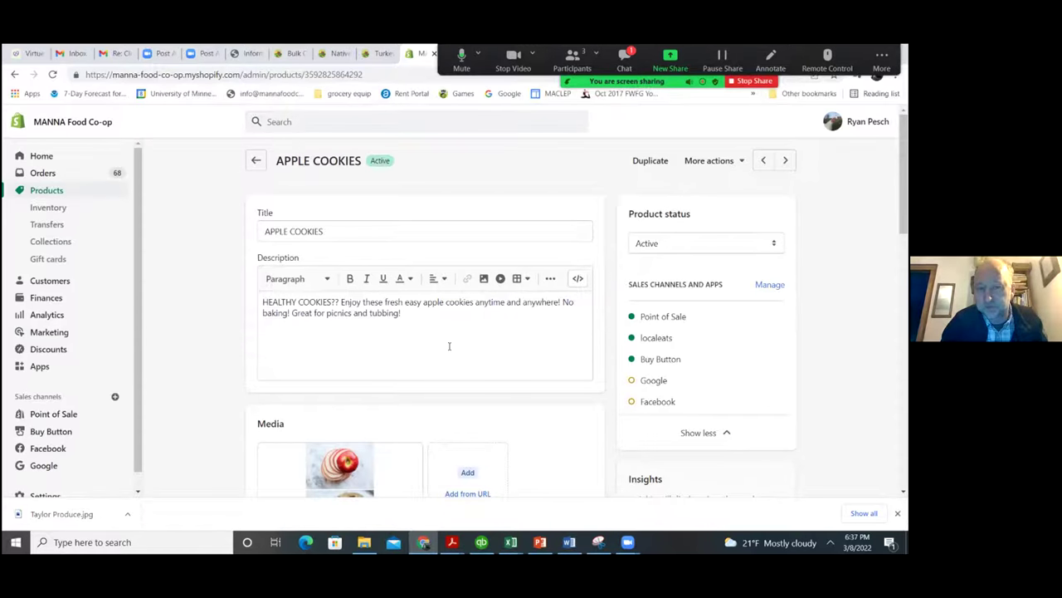
- Examine the product's description, media, pricing, inventory, shipping and options settings
scroll(903, 191, down, 1)
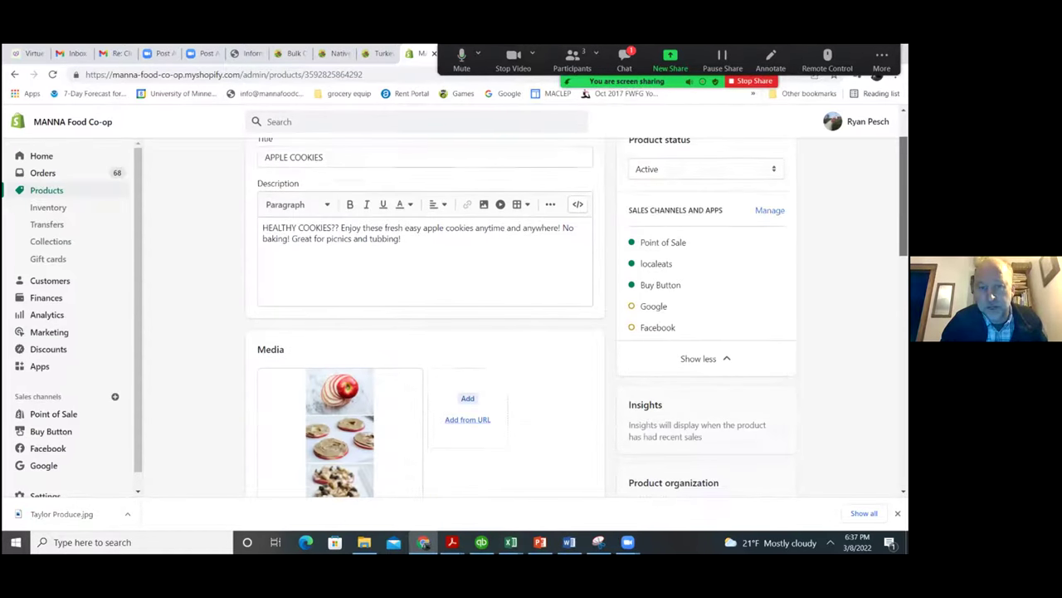
scroll(294, 254, down, 2)
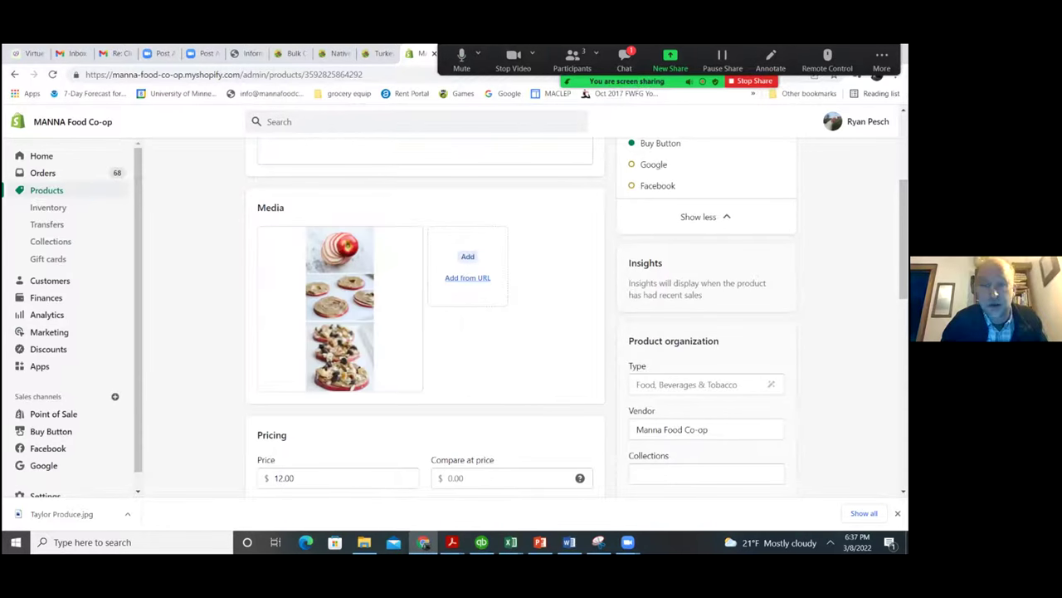
scroll(578, 313, down, 3)
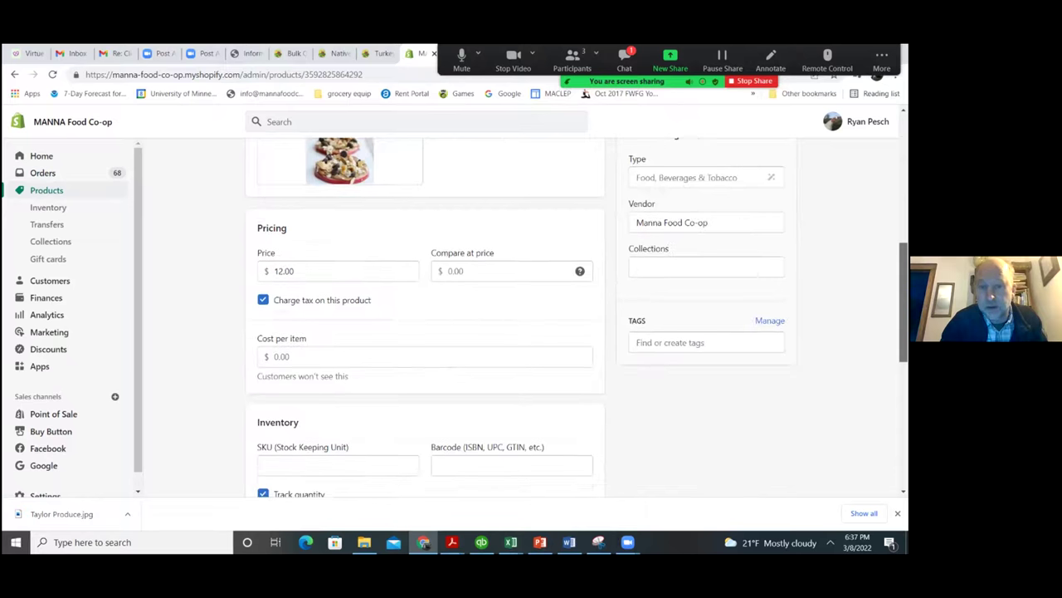
scroll(577, 318, down, 5)
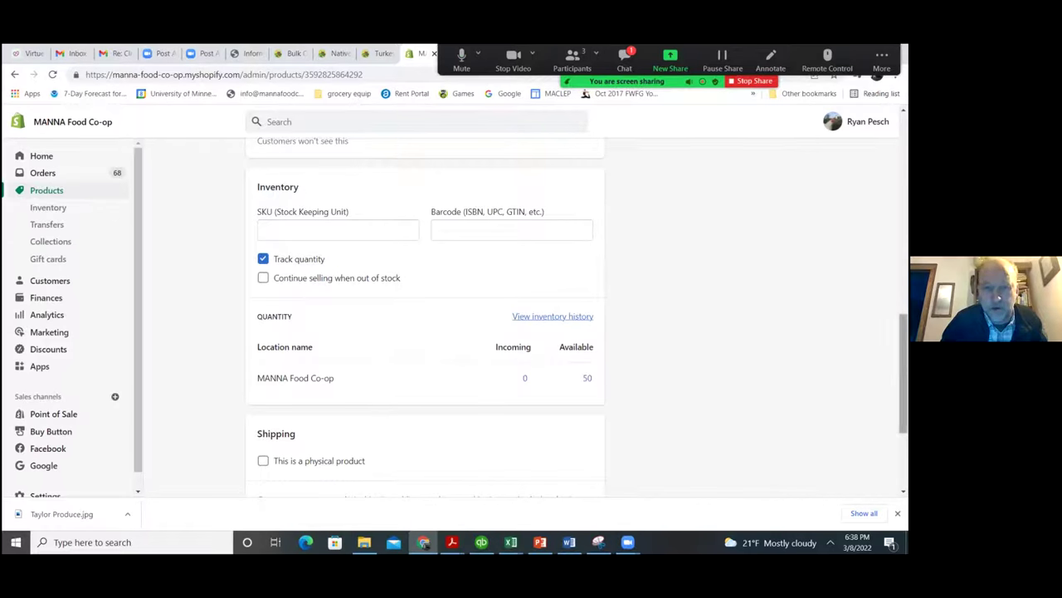
scroll(903, 373, down, 1)
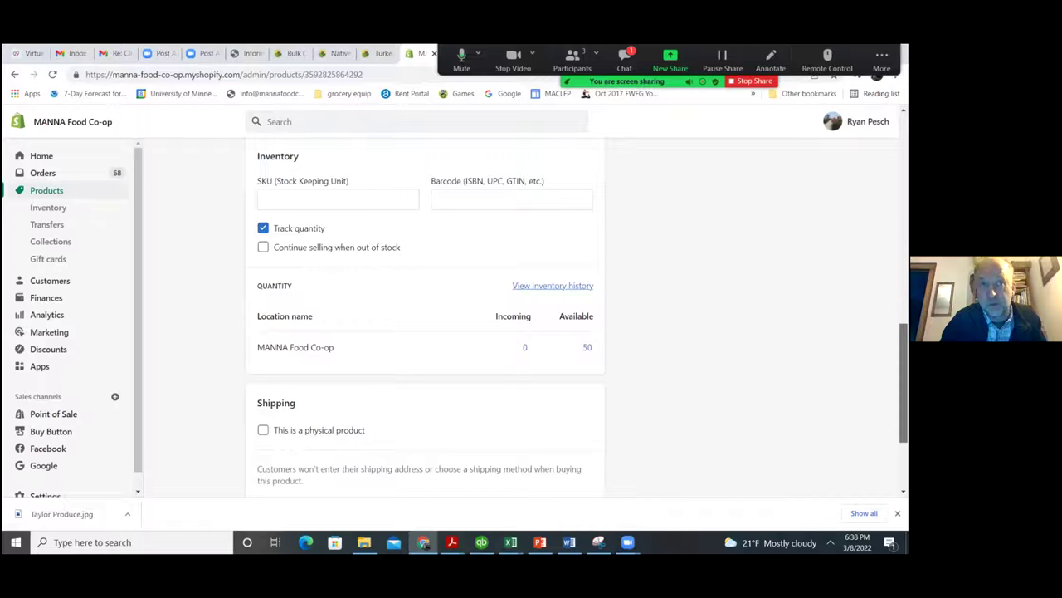
scroll(425, 332, down, 2)
scroll(425, 332, down, 3)
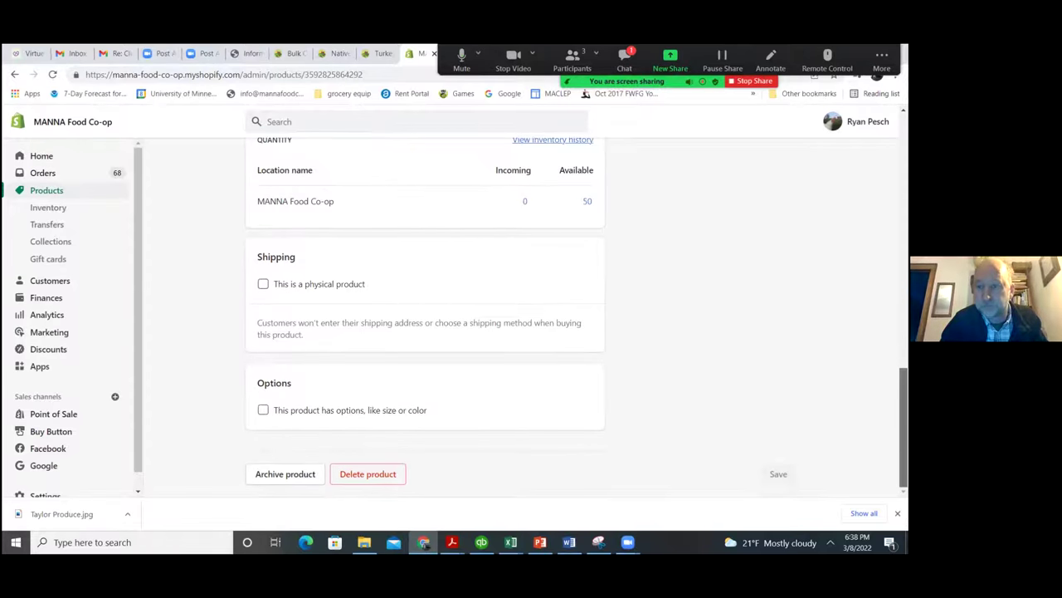
scroll(425, 315, up, 10)
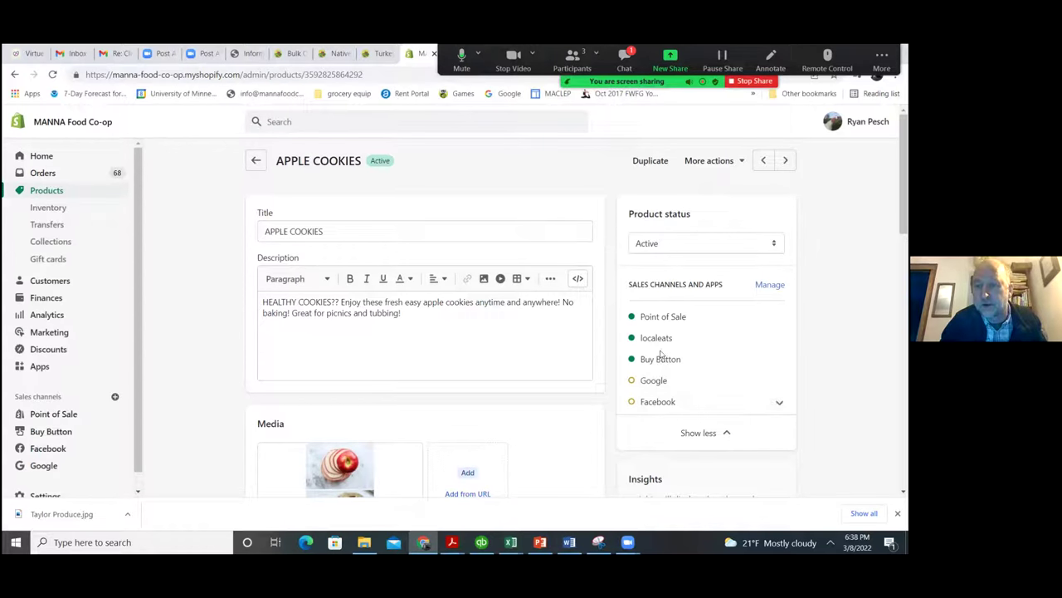
- Start embedding APPLE COOKIES on a website and set the Buy Button layout style to Full view
click(735, 163)
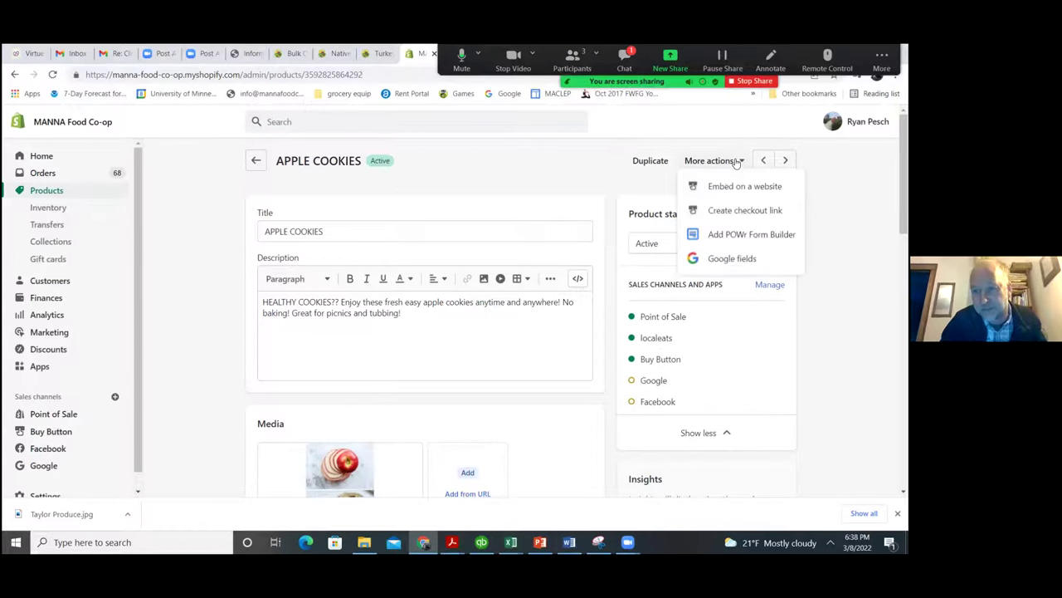
click(728, 187)
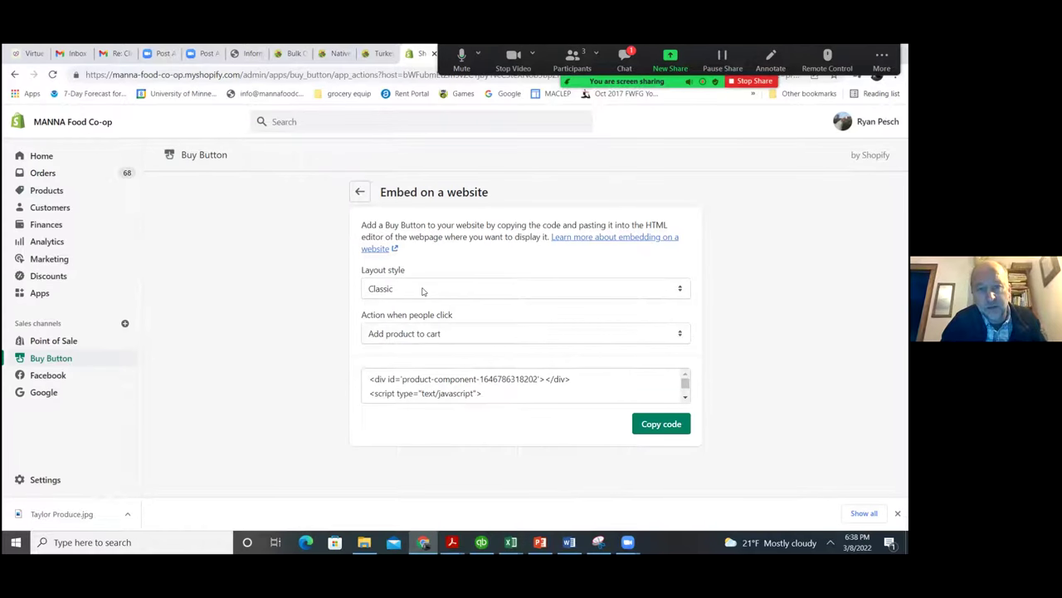
click(448, 291)
click(432, 327)
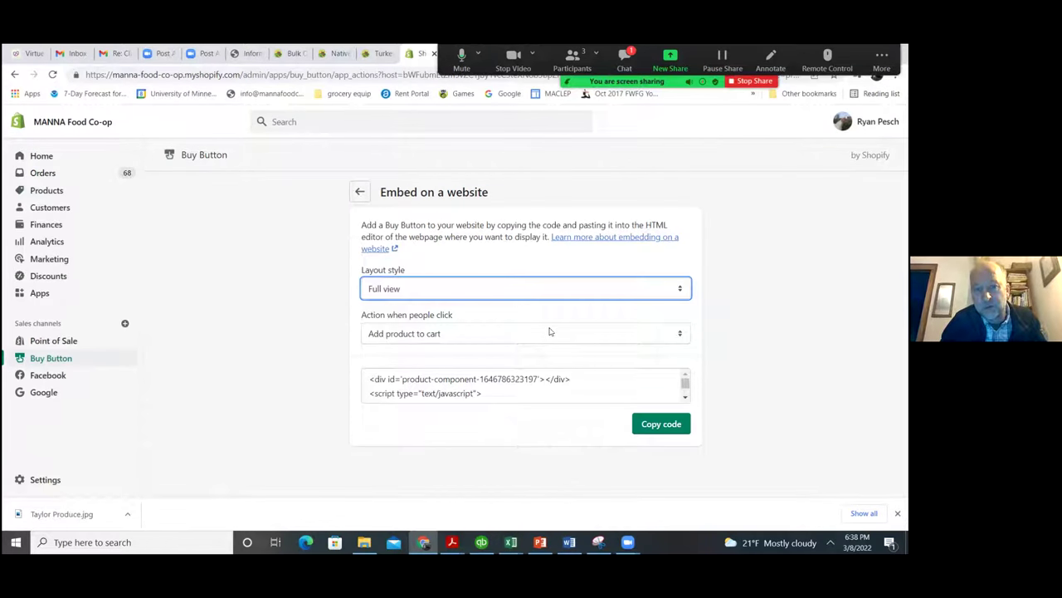
- Look through the generated Buy Button embed code and copy it
click(686, 378)
scroll(685, 375, down, 10)
scroll(686, 375, up, 10)
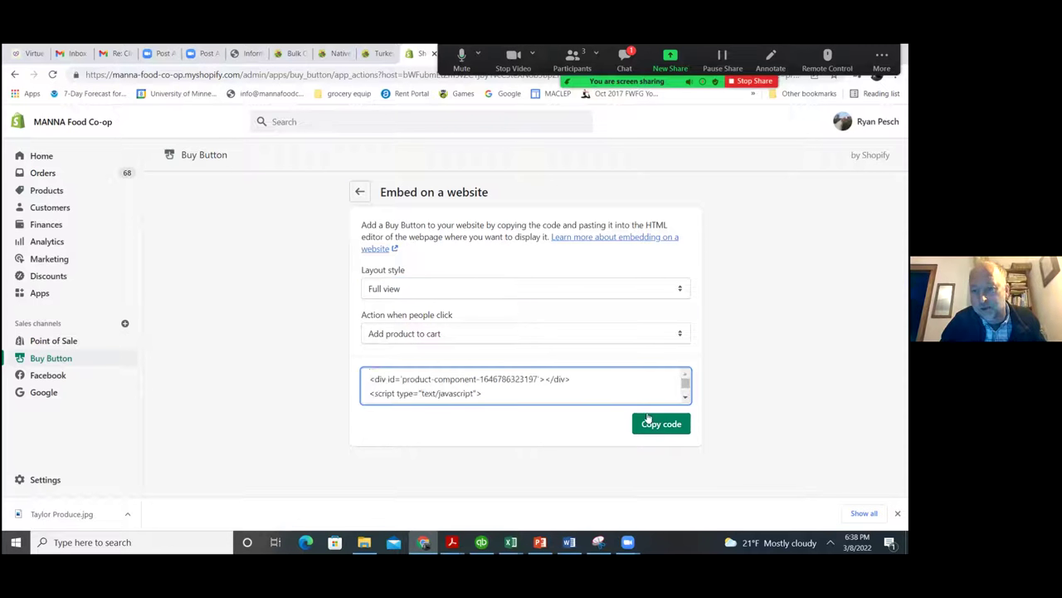
click(662, 425)
click(661, 425)
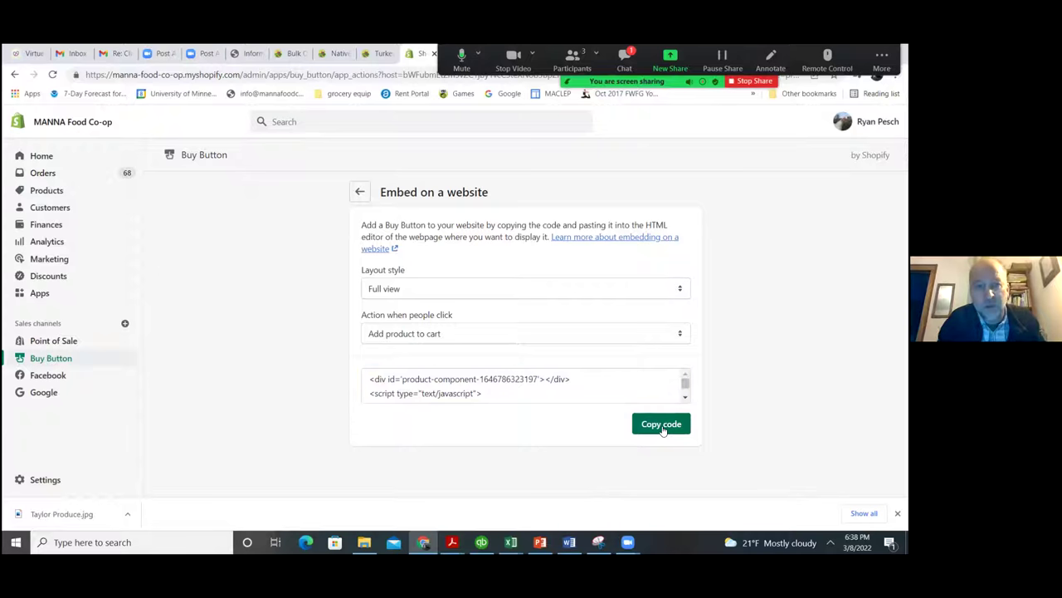
- View the embedded Bison Meatloaf Meal product on the co-op's website, then return to the store admin home page
click(333, 54)
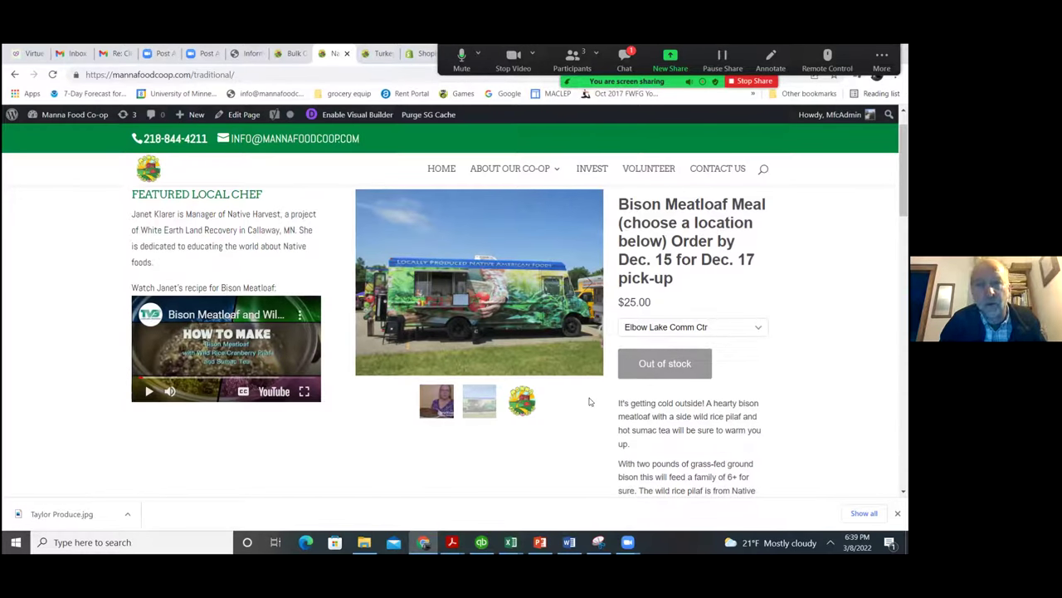
click(413, 55)
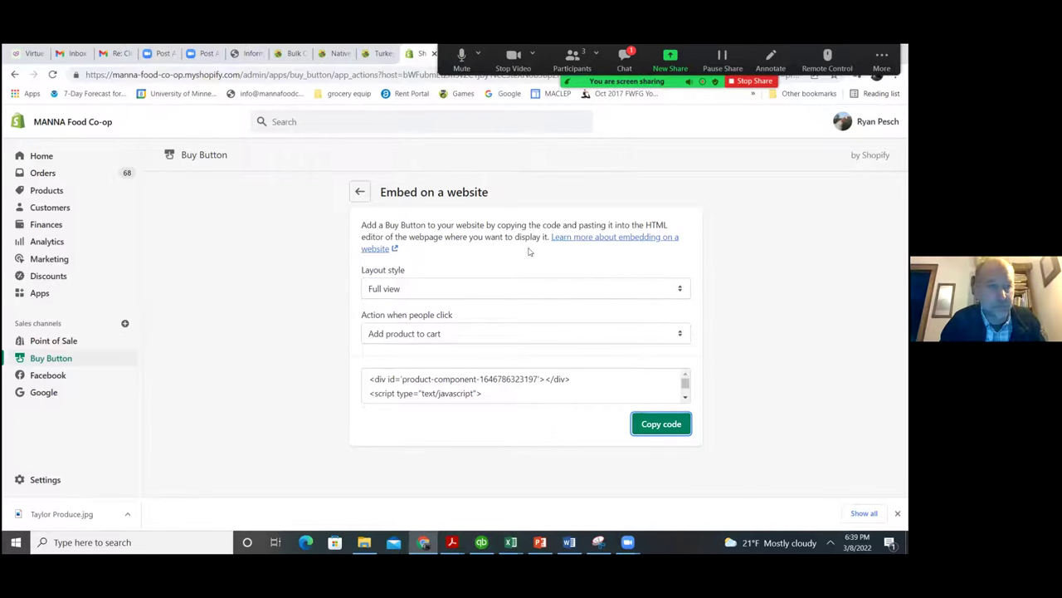
click(59, 161)
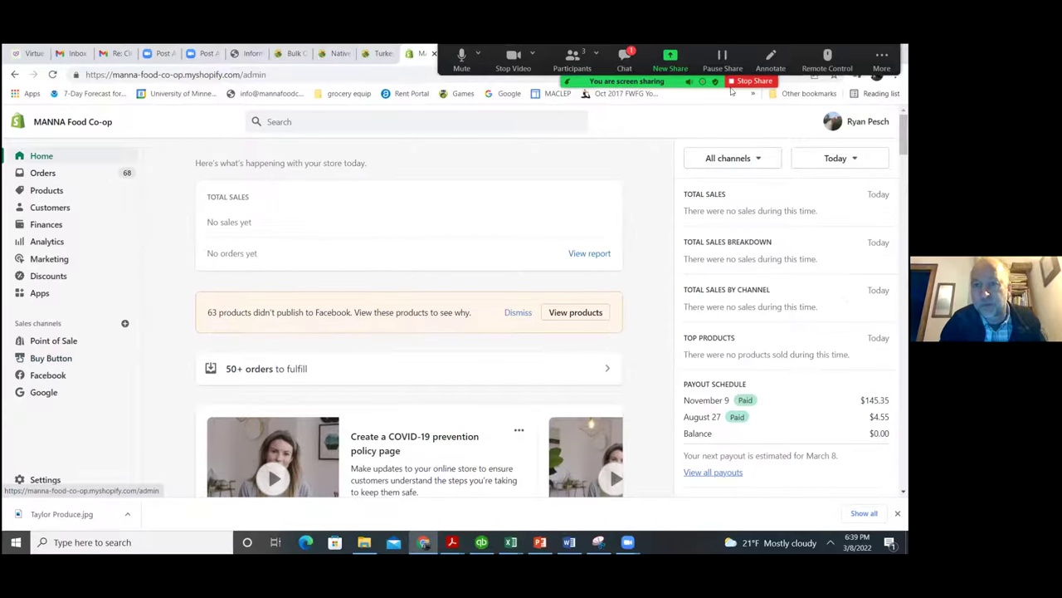
- Switch to the YouTube video "How to add a product" from Shopify Help Center and play it in full screen
click(624, 67)
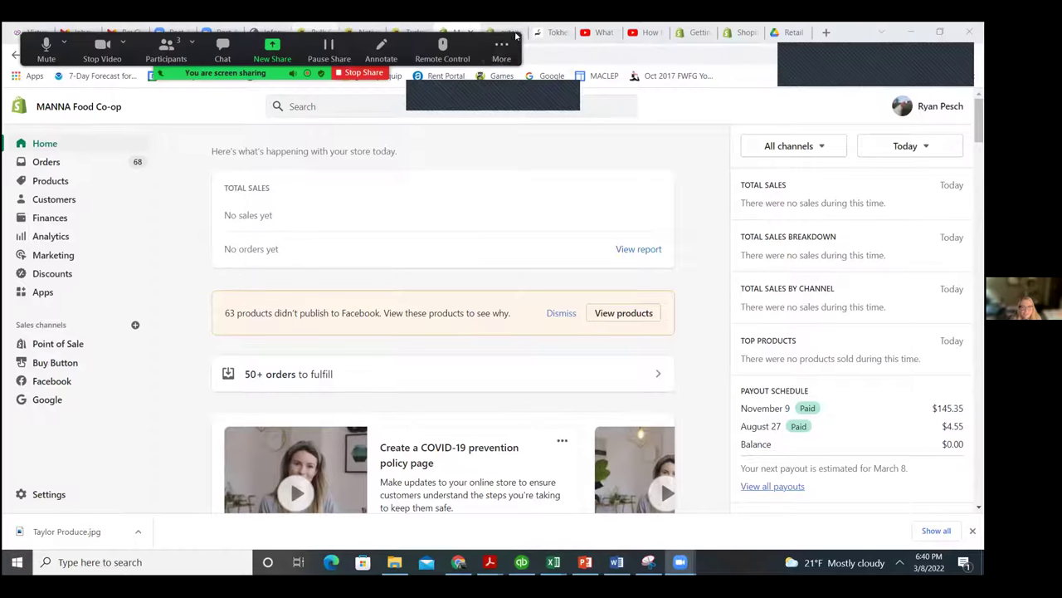
click(639, 35)
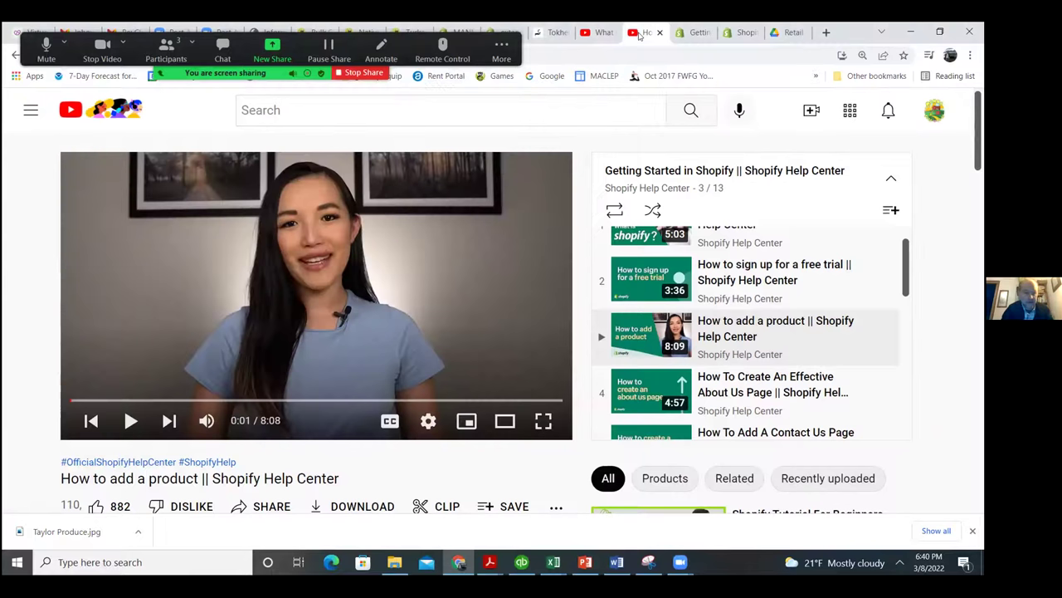
click(543, 421)
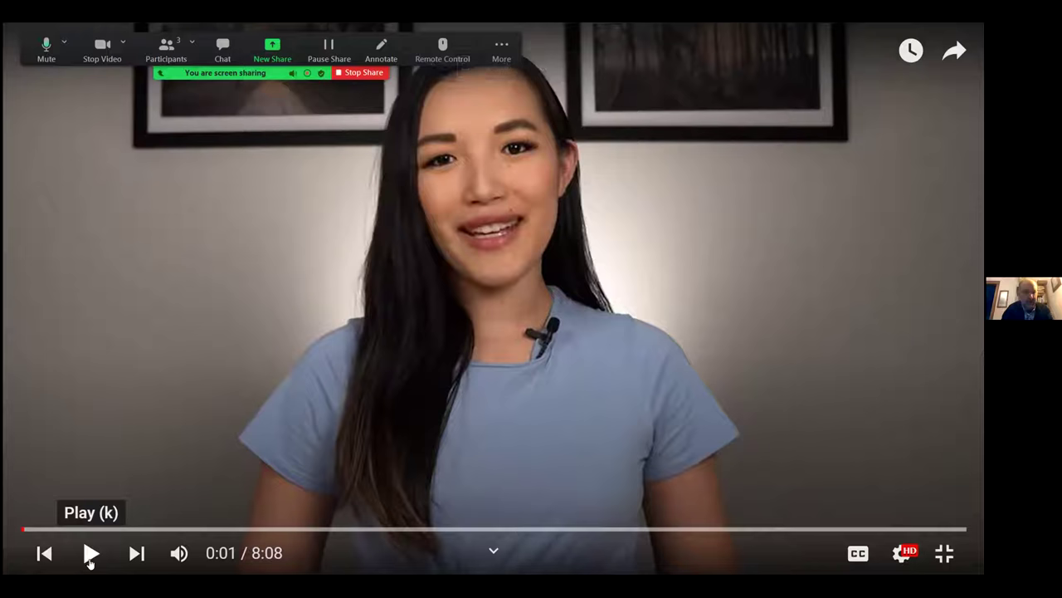
click(90, 558)
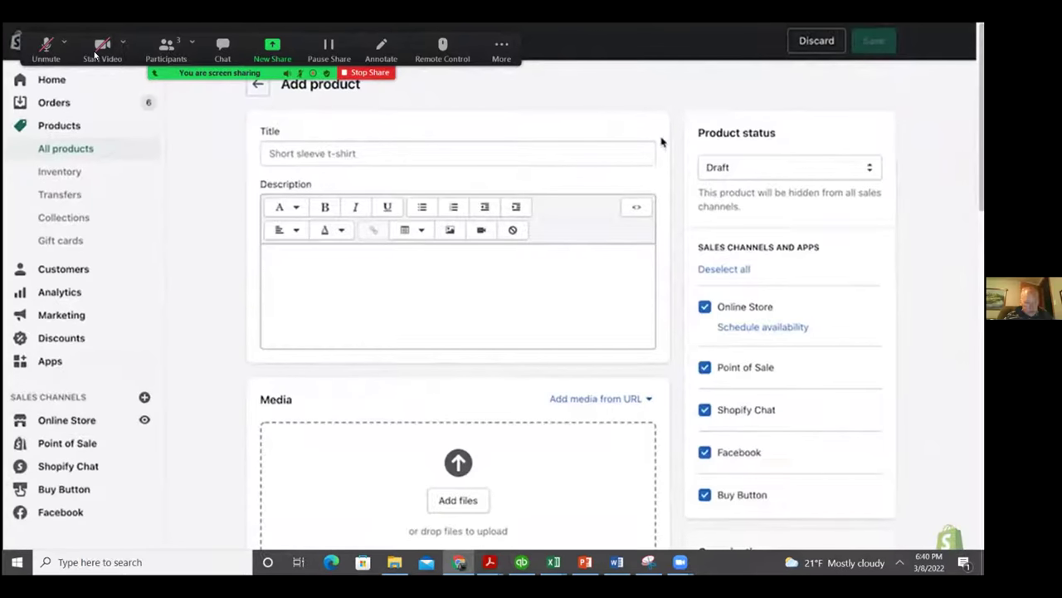
- Title the new product Exercise ball and paste its "Ideal for" description covering toning, cardio workouts and core strength
click(630, 152)
text(E)
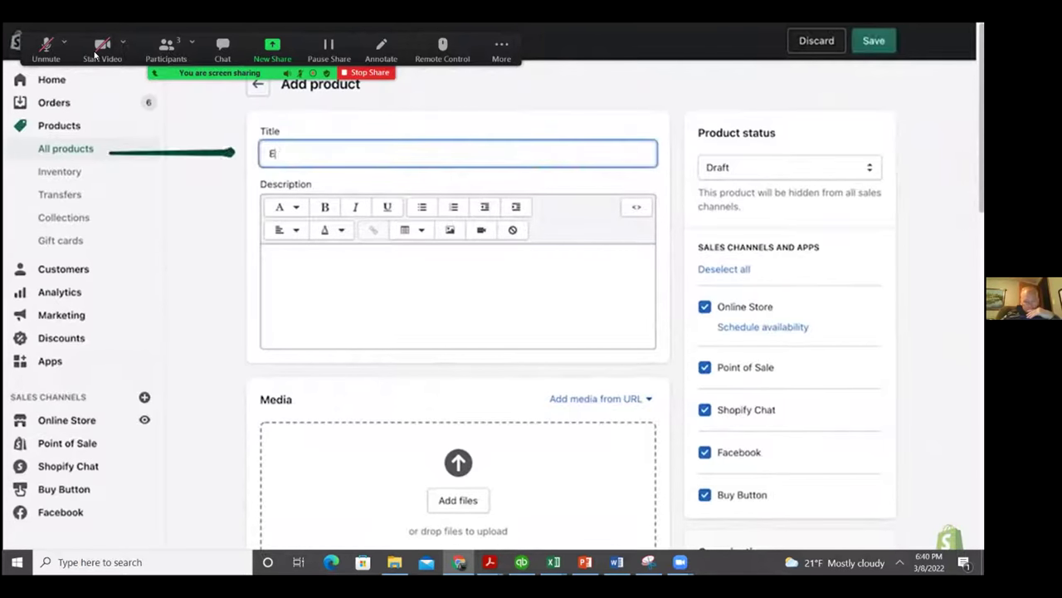
text(xercise ball)
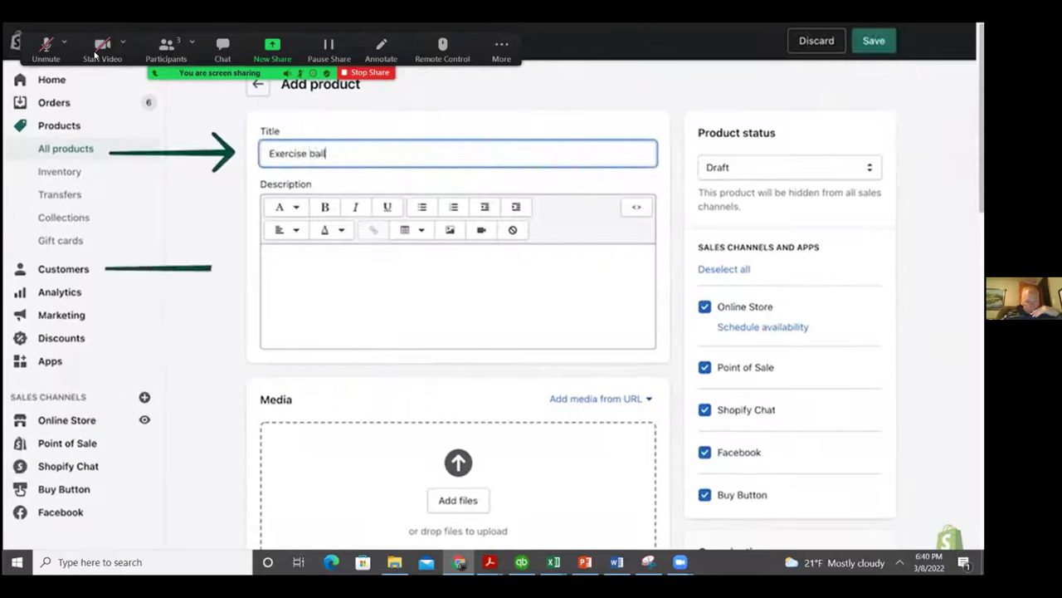
click(640, 133)
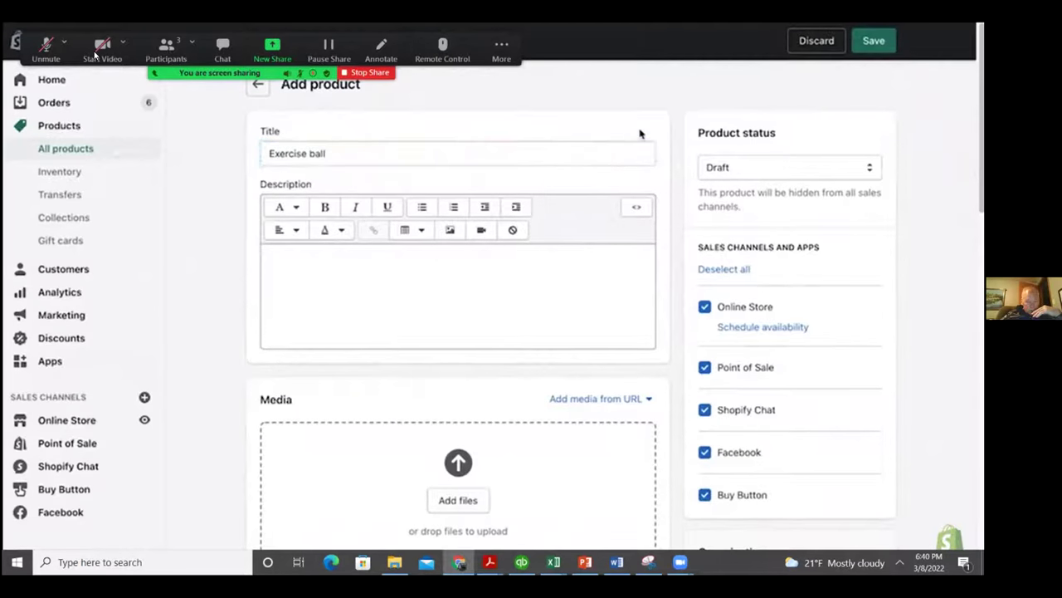
click(575, 266)
key(ctrl+v)
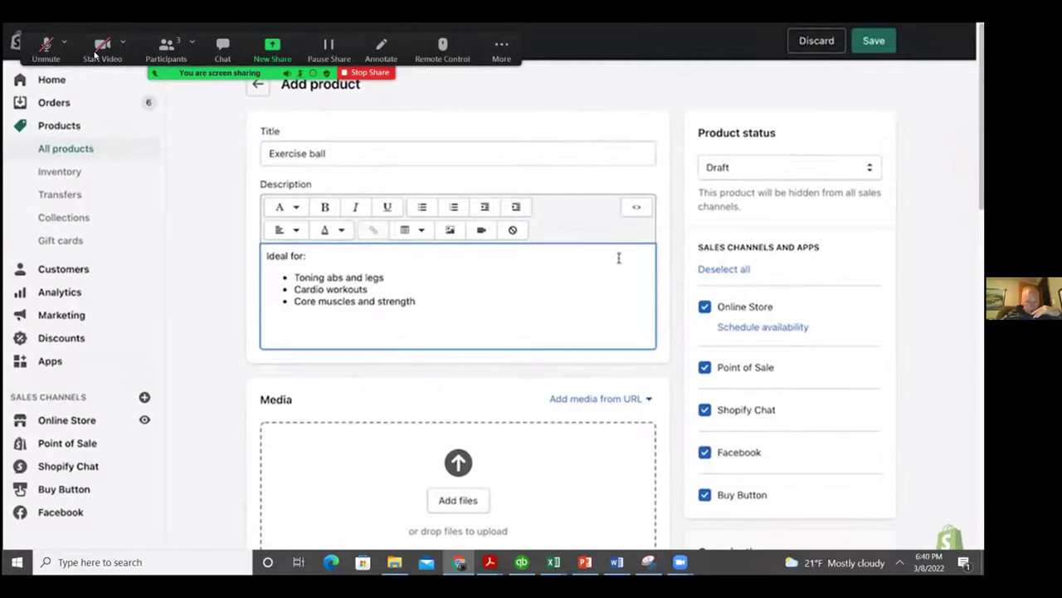
click(674, 251)
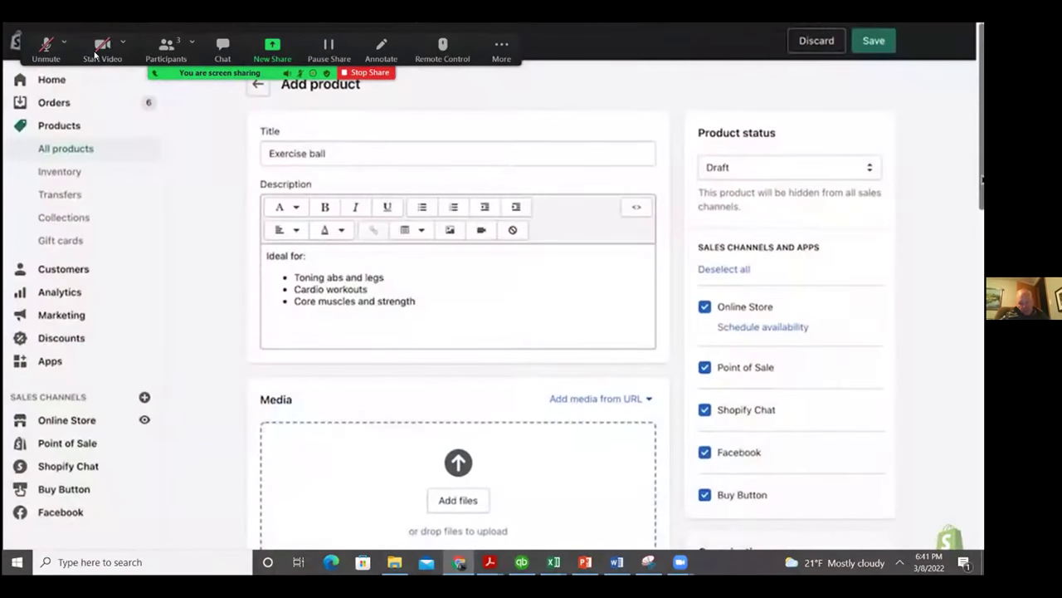
- Upload both product-image JPEG files tagged Orange to the product's media
scroll(952, 252, down, 3)
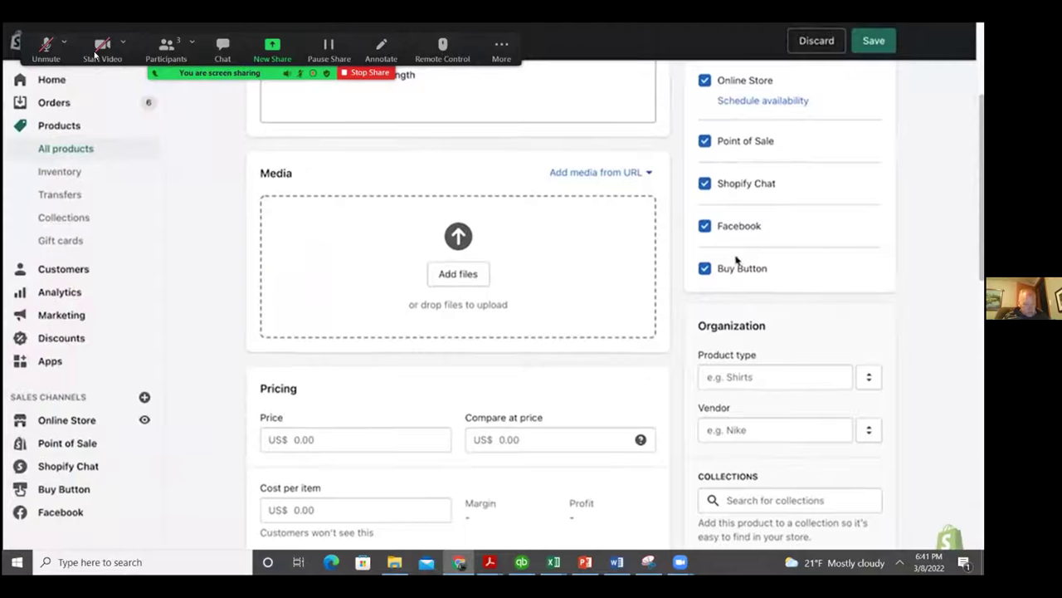
click(455, 275)
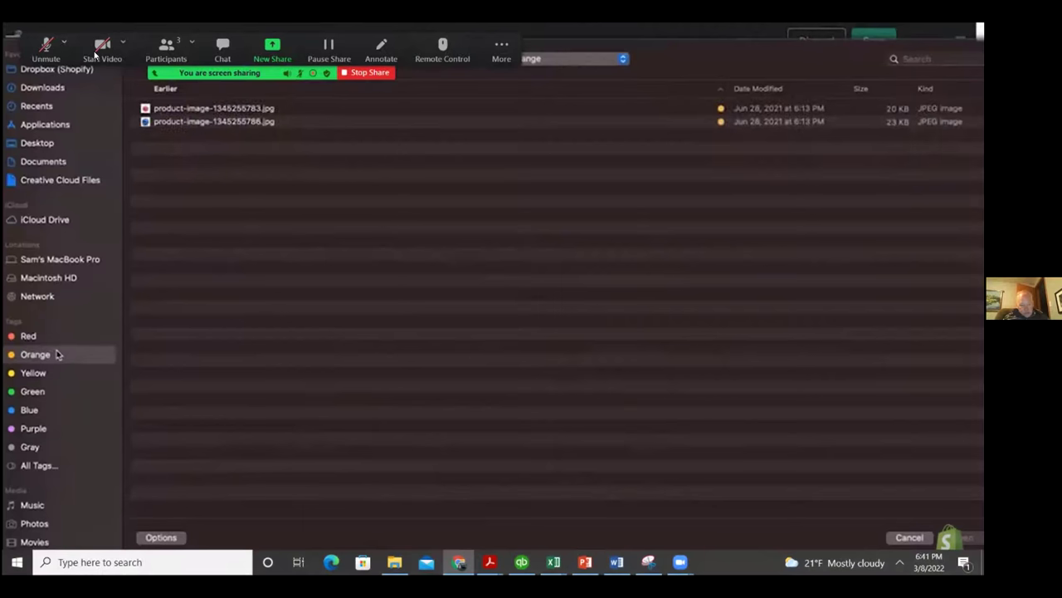
key(super+a)
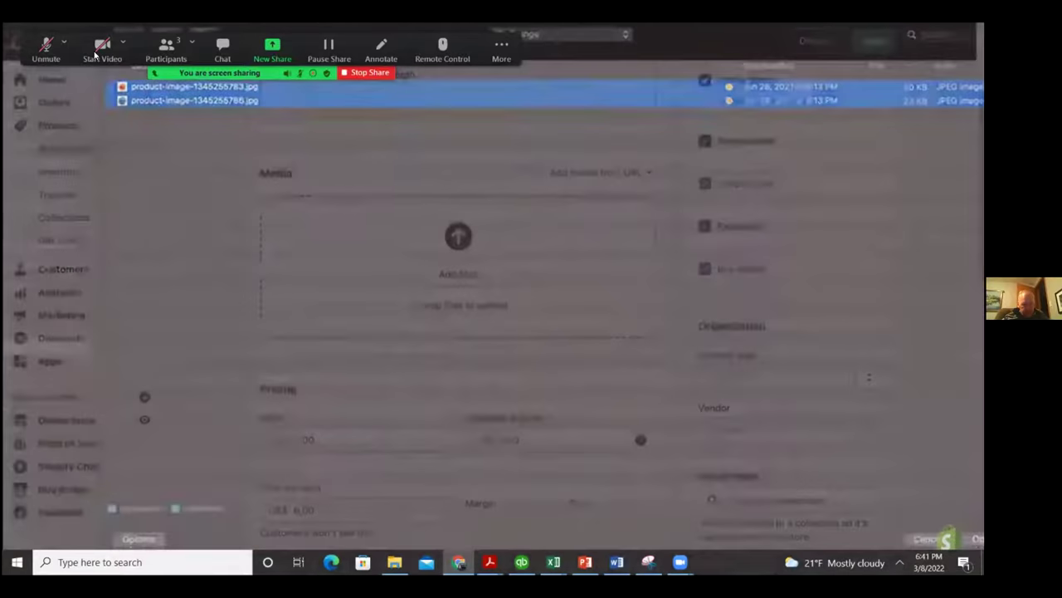
click(954, 538)
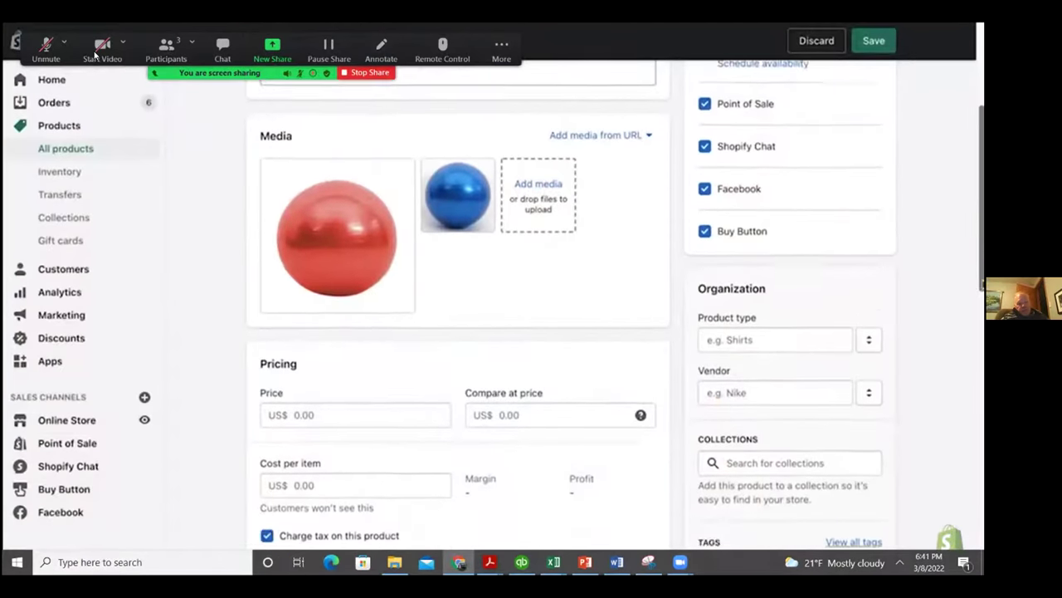
- Set the product's price to US$ 20.00 and its compare-at price to US$ 30.00
click(442, 242)
text(20)
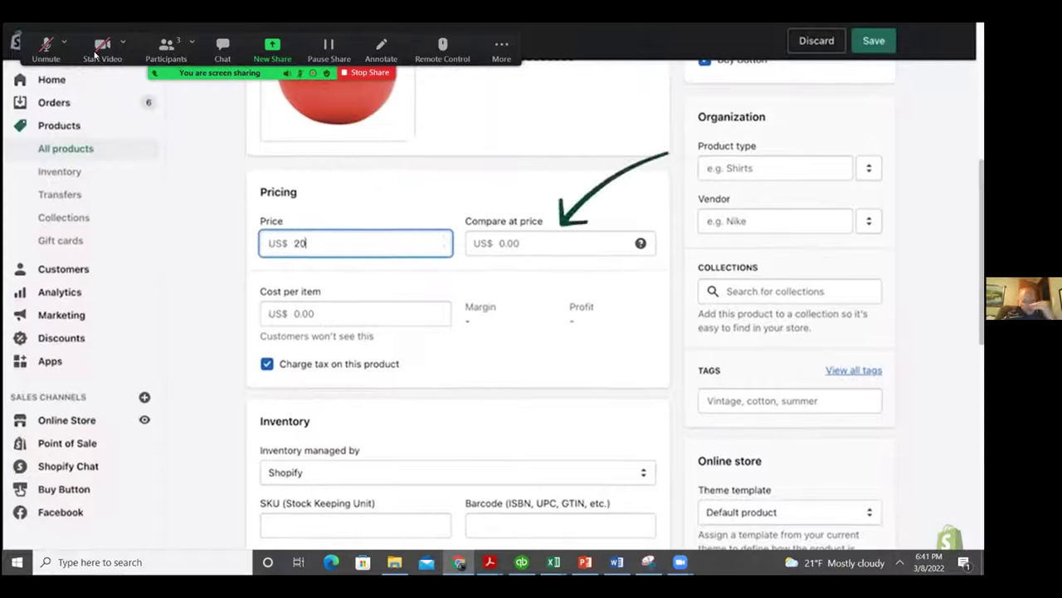
click(518, 242)
text(30)
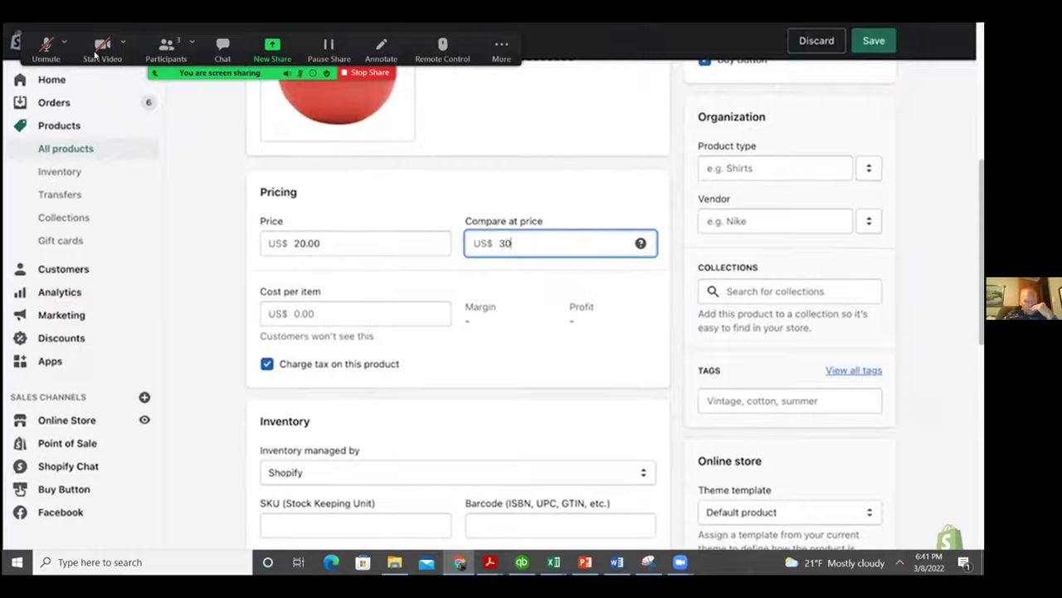
click(575, 209)
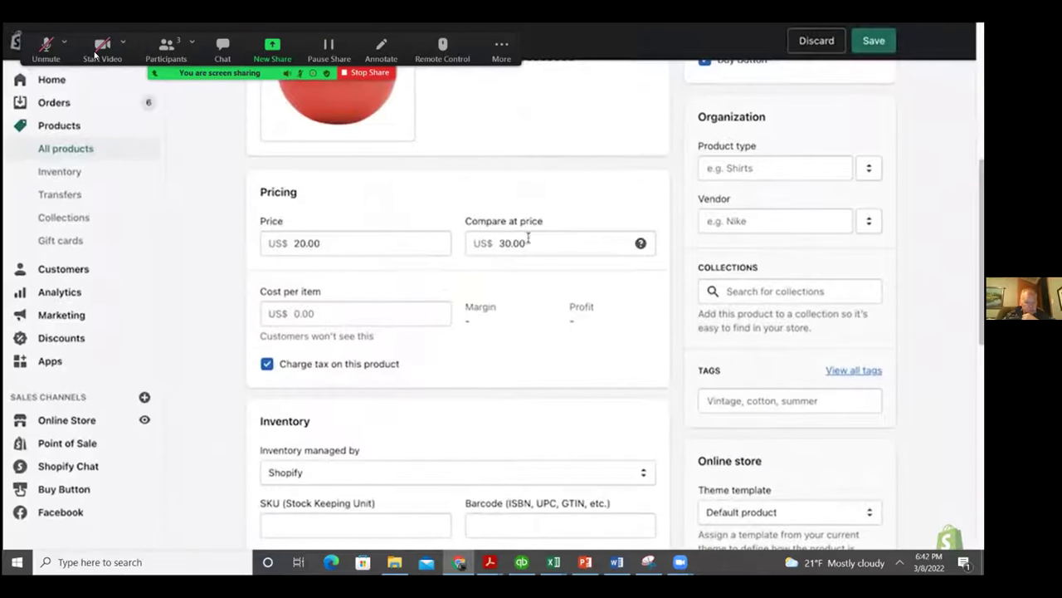
- Set the cost per item to US$ 10.00 and keep charging tax on this product
click(423, 311)
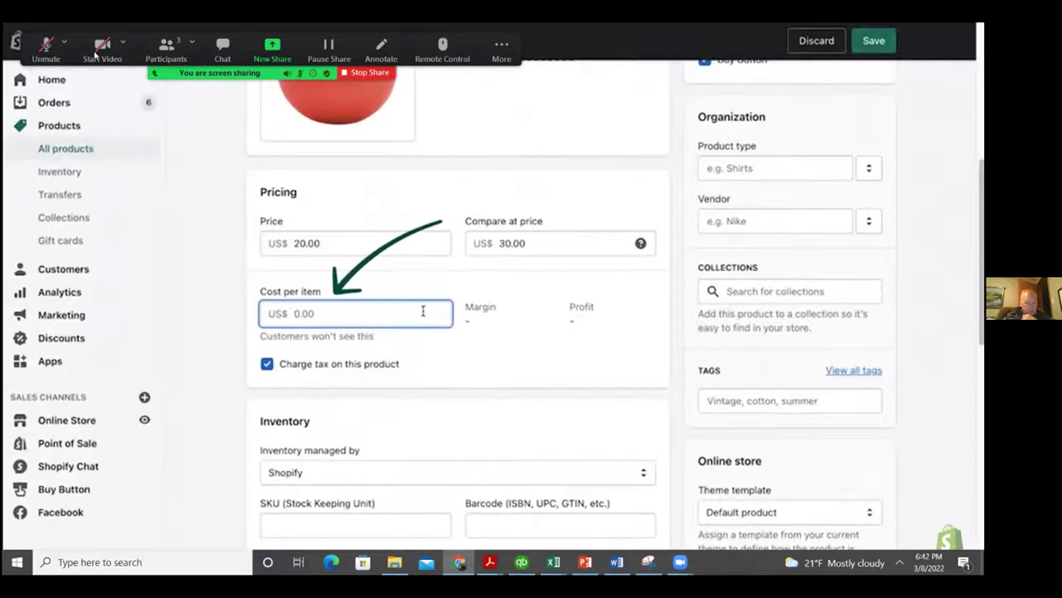
text(1)
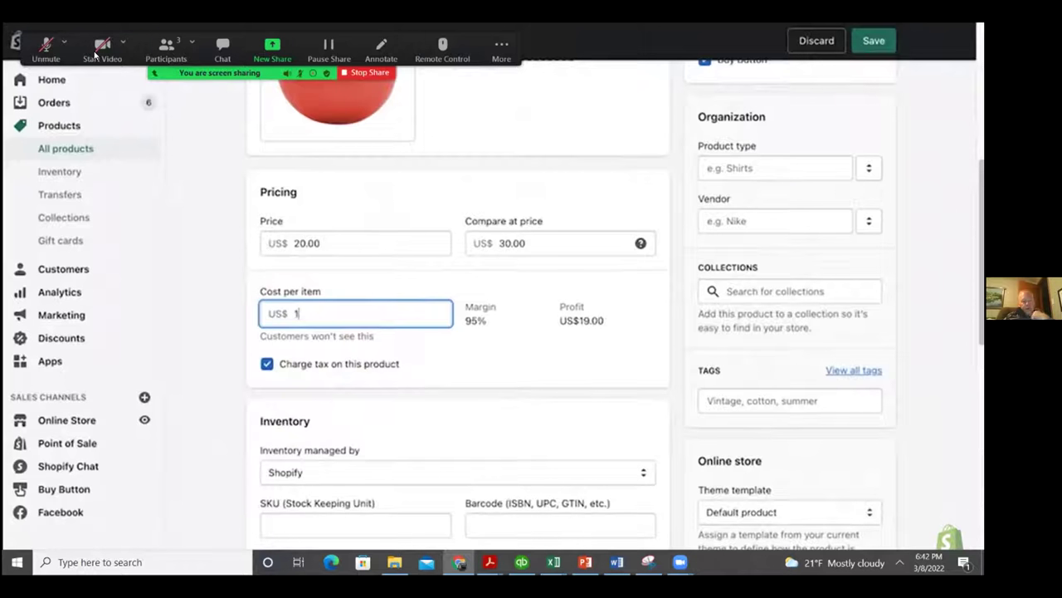
text(0)
click(638, 307)
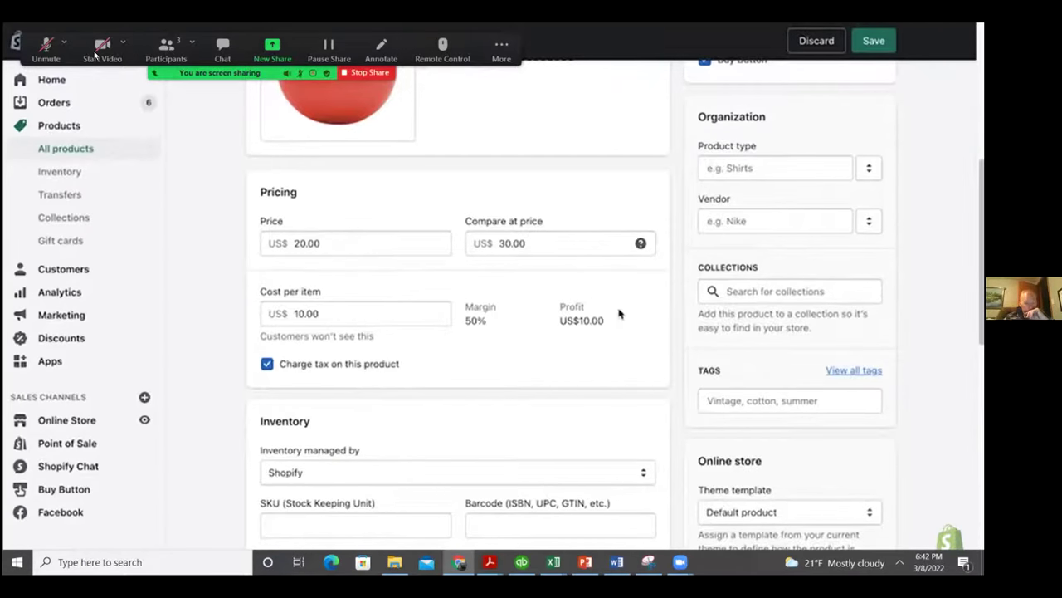
click(264, 370)
click(263, 370)
- Keep Shopify as the inventory manager, and set the SKU to ABC123 and the barcode to 12345678
drag(982, 307, 982, 377)
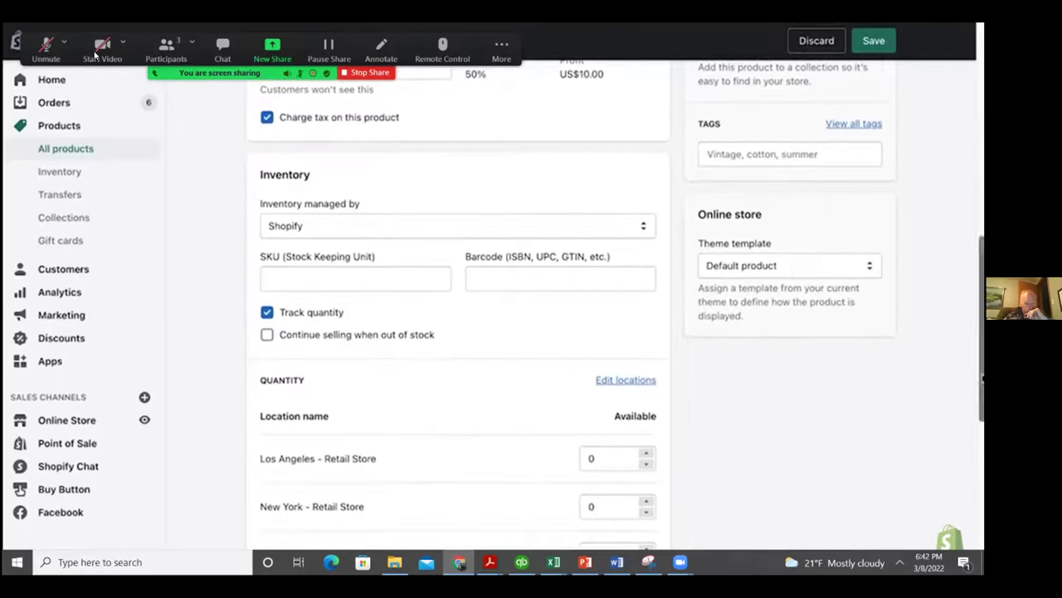
click(645, 231)
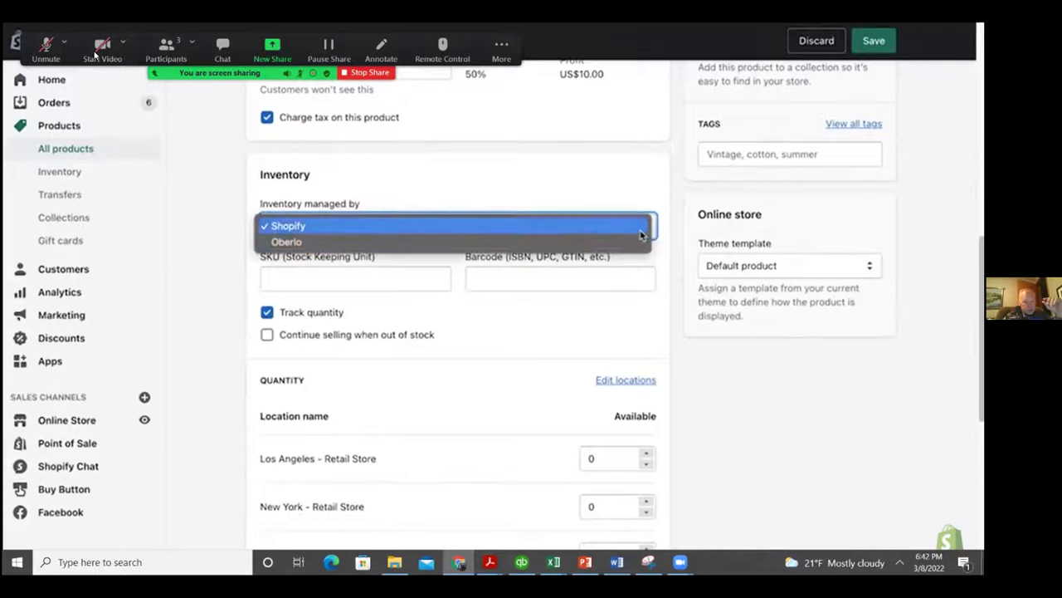
click(641, 233)
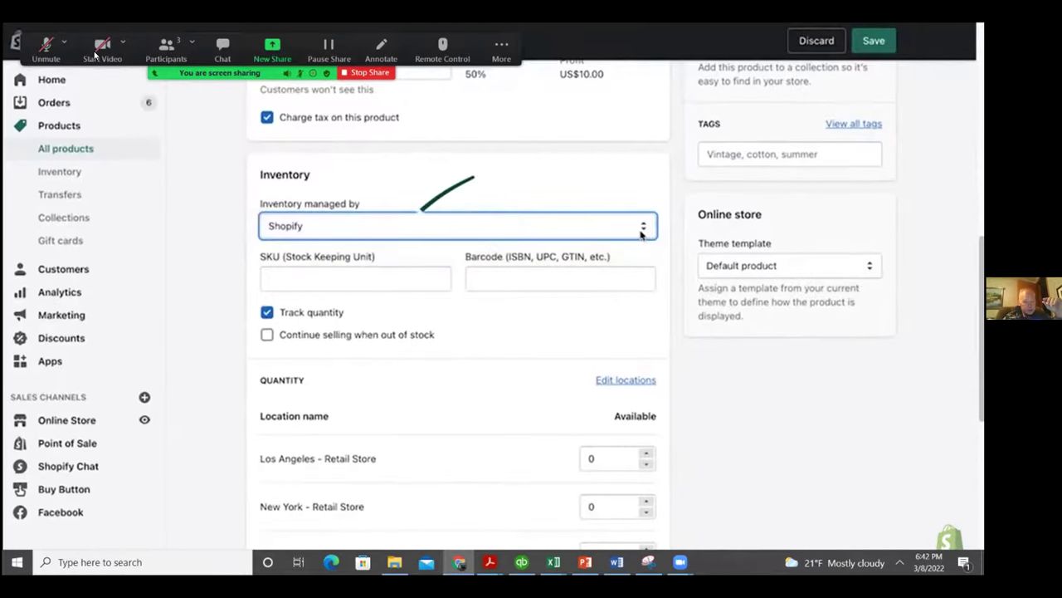
click(434, 280)
text(A)
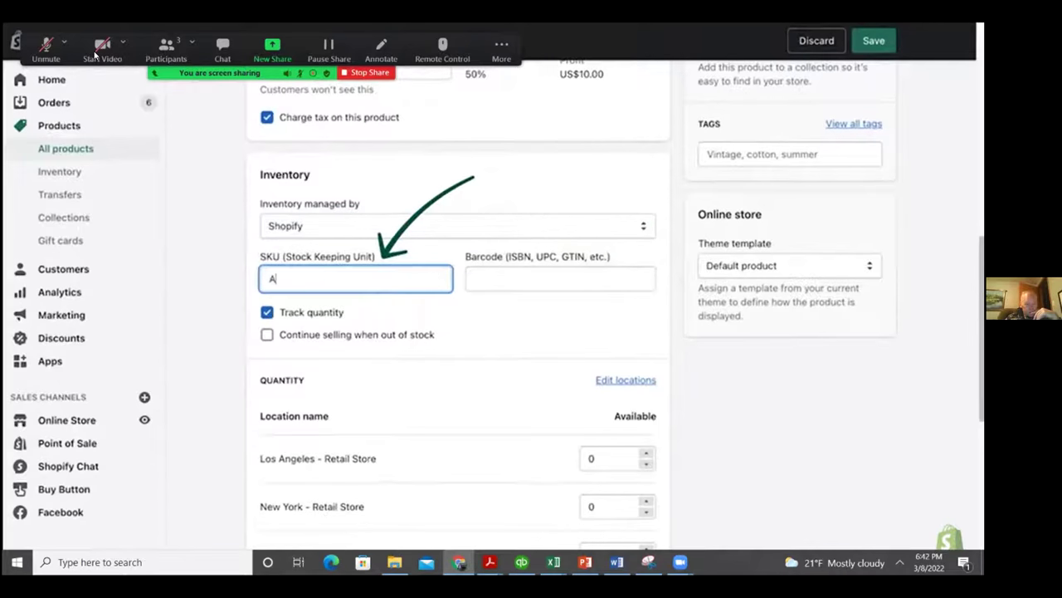
text(BC123)
click(468, 302)
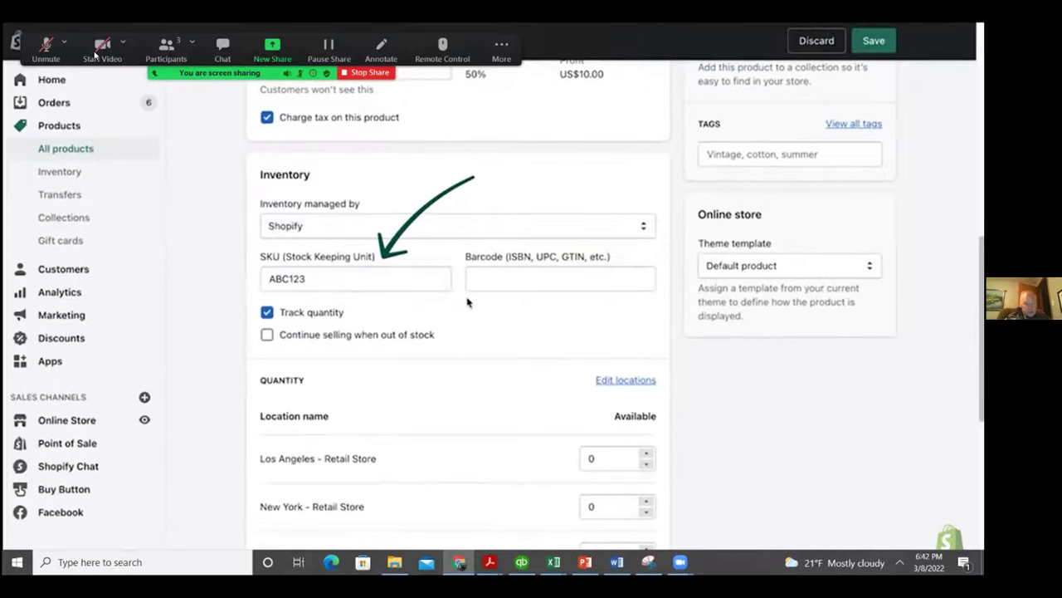
click(479, 279)
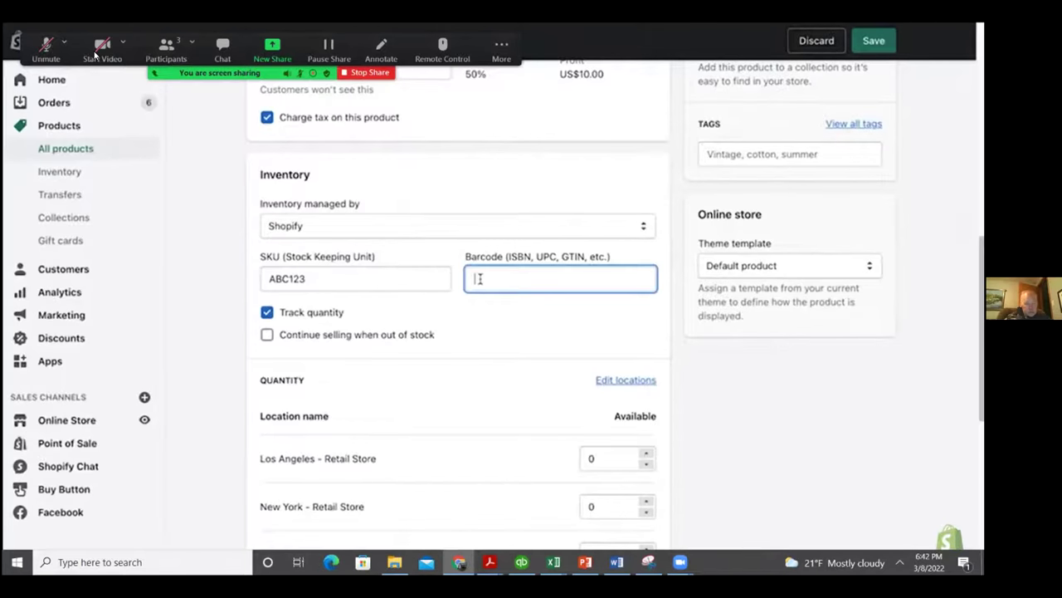
text(12345678)
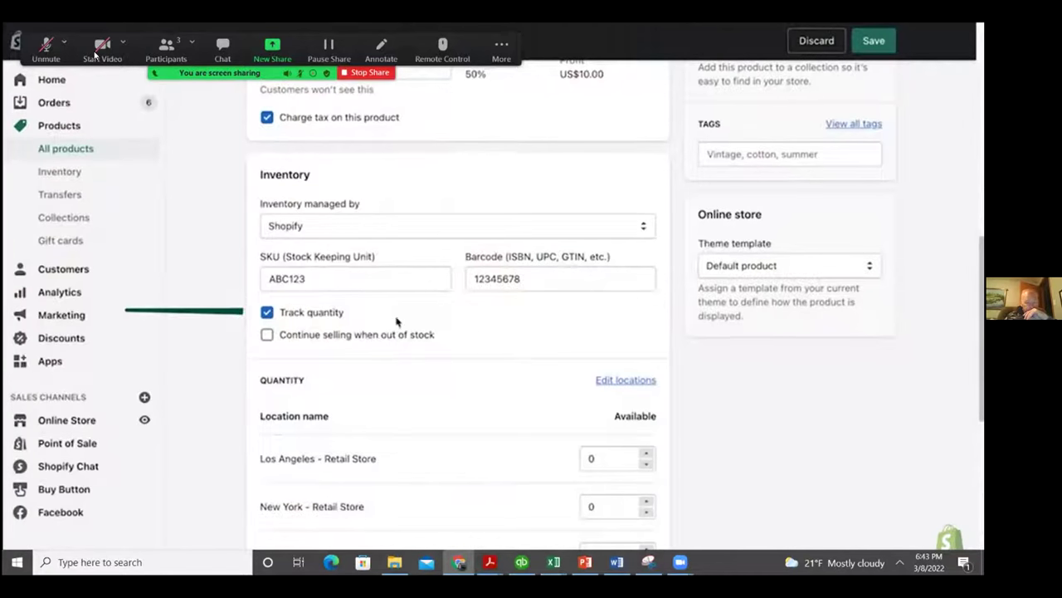
- Try turning quantity tracking off and on again, and toggle the option to continue selling when out of stock
click(268, 313)
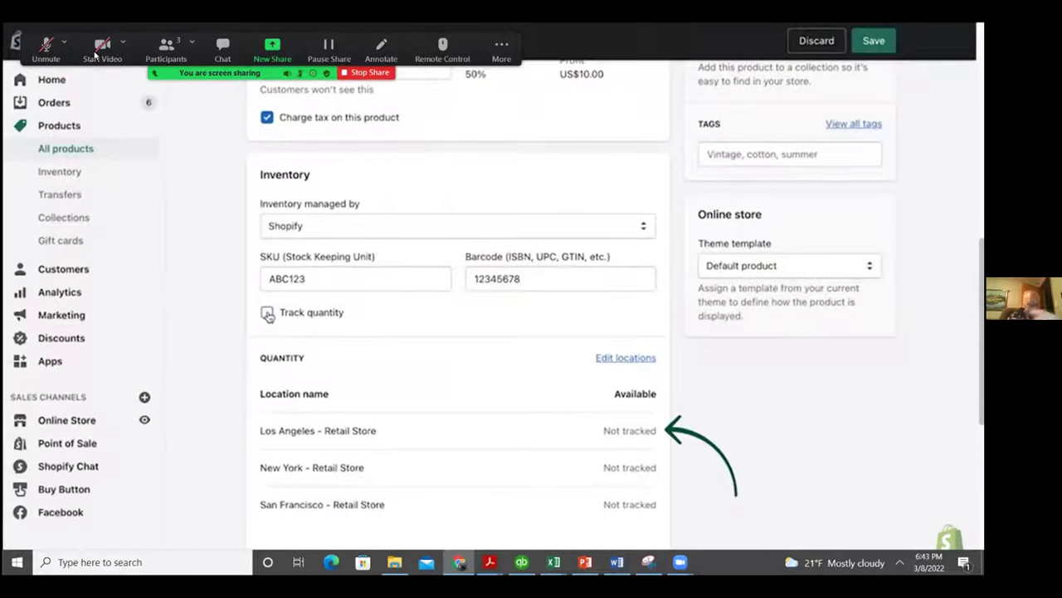
click(267, 313)
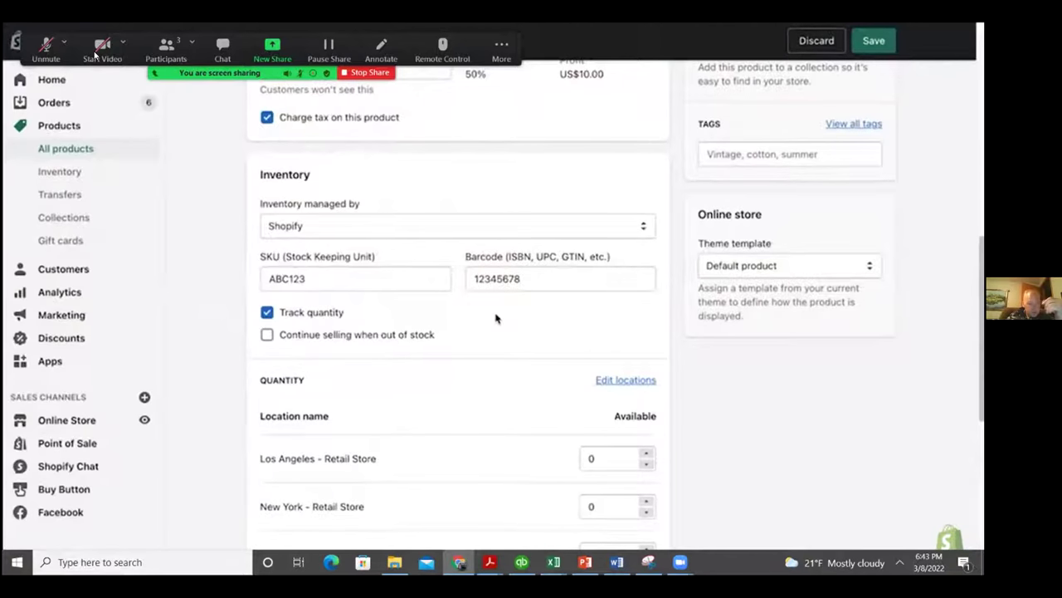
click(267, 335)
- Set the available quantity to 15 for the Los Angeles retail store and 10 for the New York retail store
drag(981, 377, 977, 432)
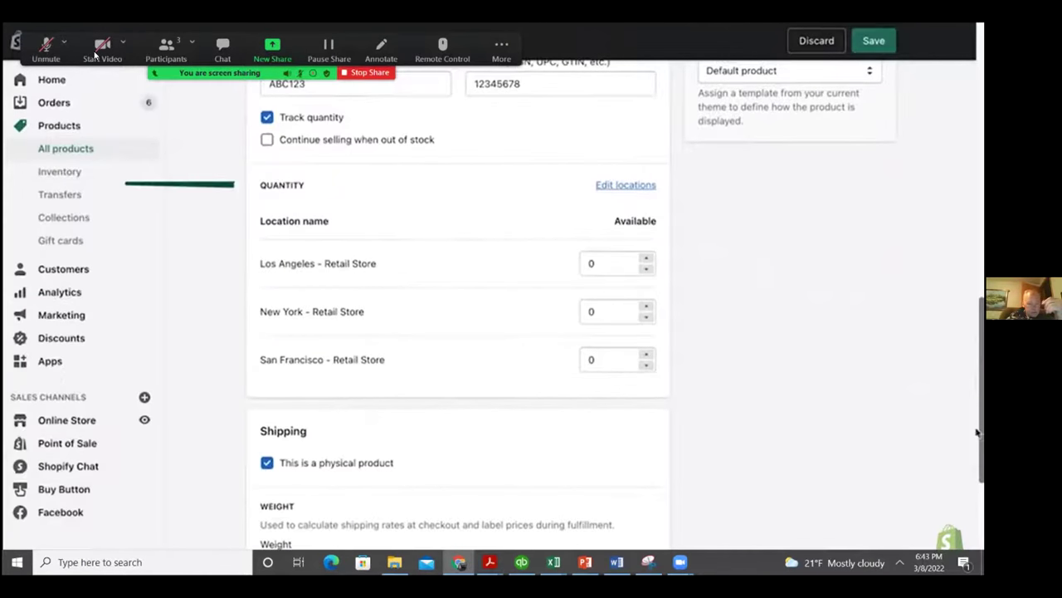
click(616, 266)
key(BackSpace)
text(15)
click(620, 312)
key(BackSpace)
text(1)
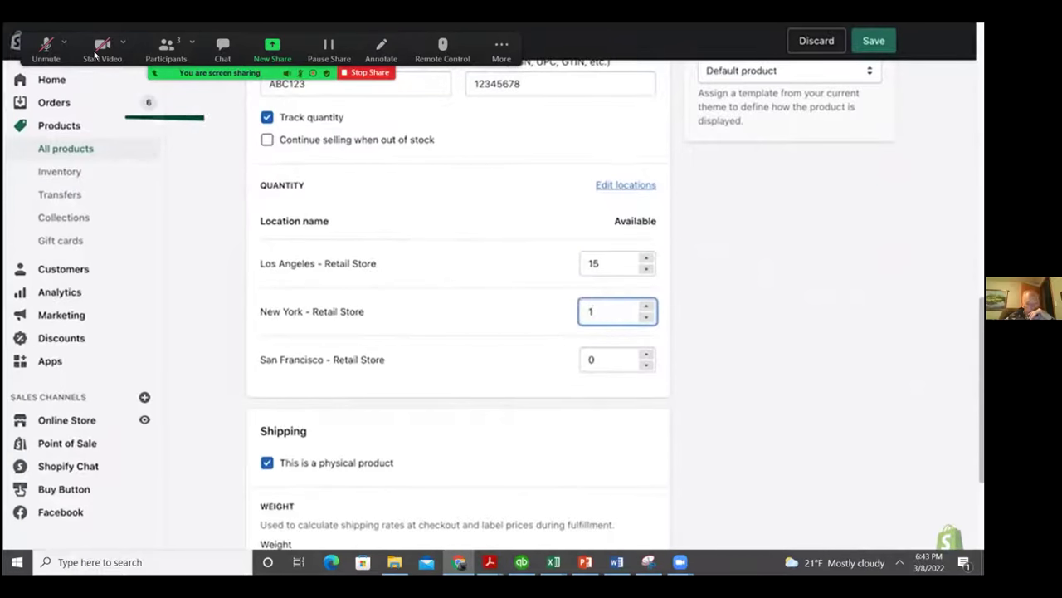
text(0)
click(718, 332)
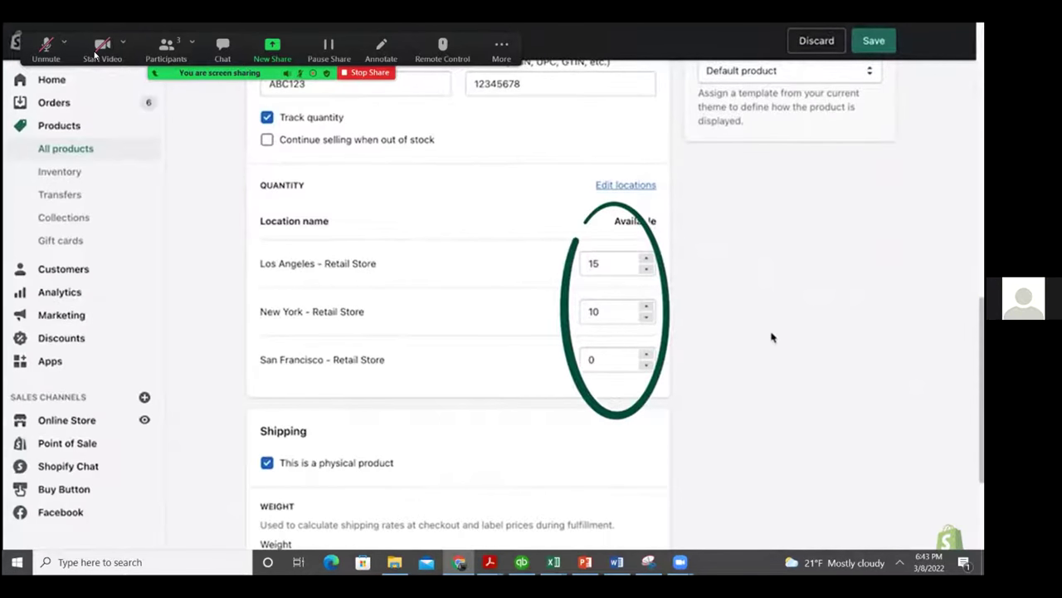
- Try unmarking the item as a physical product in the shipping settings and mark it again
drag(977, 332, 981, 420)
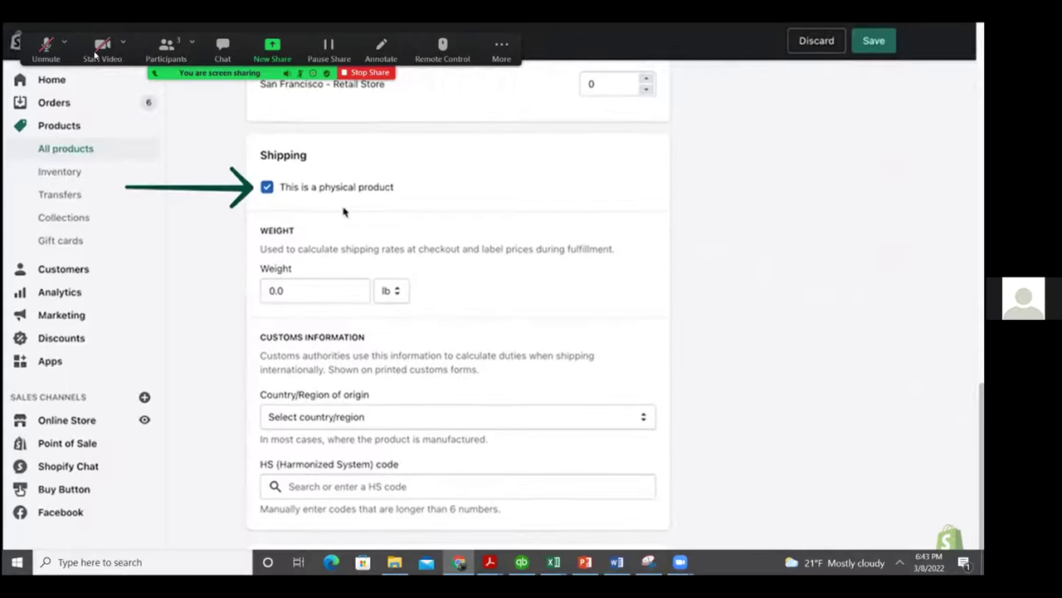
click(268, 188)
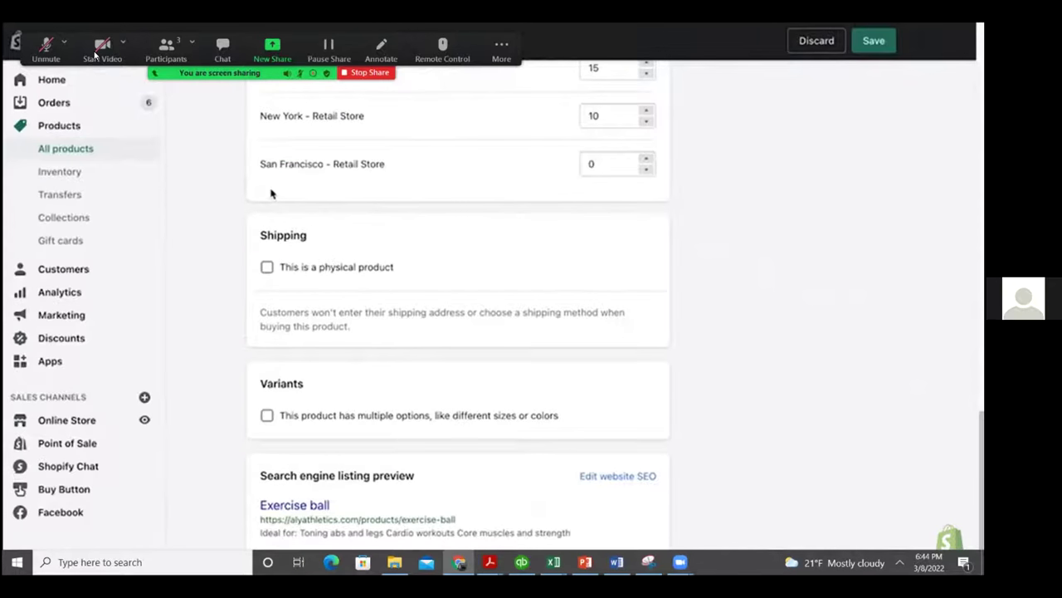
click(267, 267)
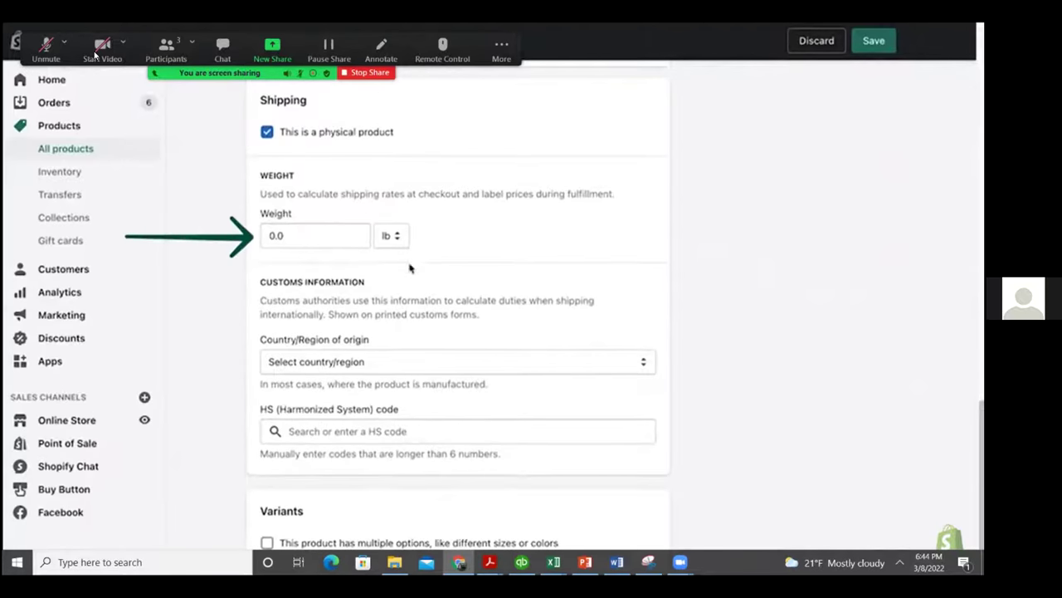
- Set the exercise ball's shipping weight to 1.7 and keep lb as the weight unit
click(347, 239)
key(BackSpace)
key(BackSpace)
key(BackSpace)
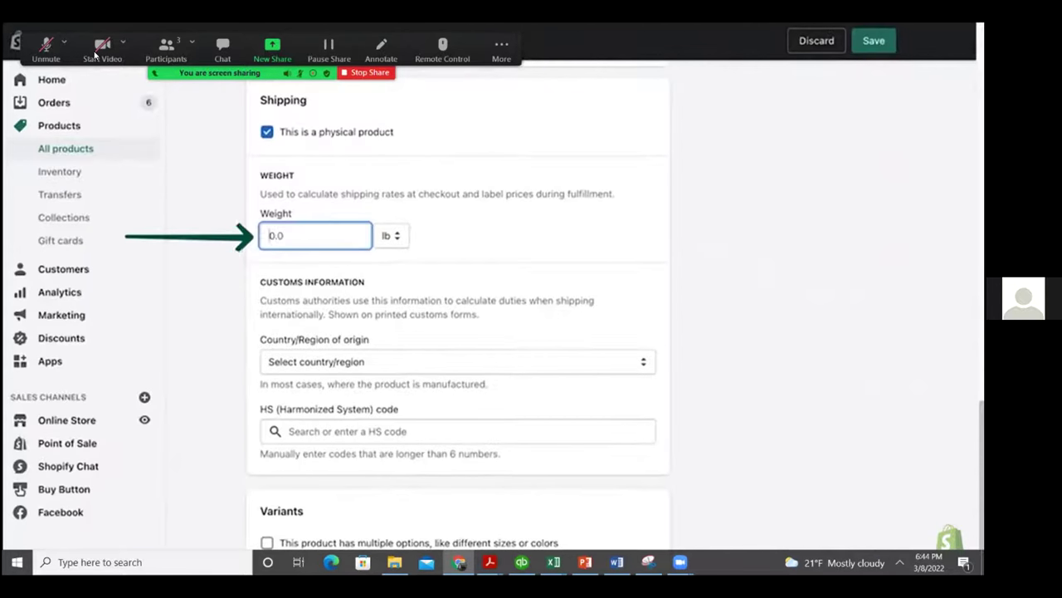
text(1.7)
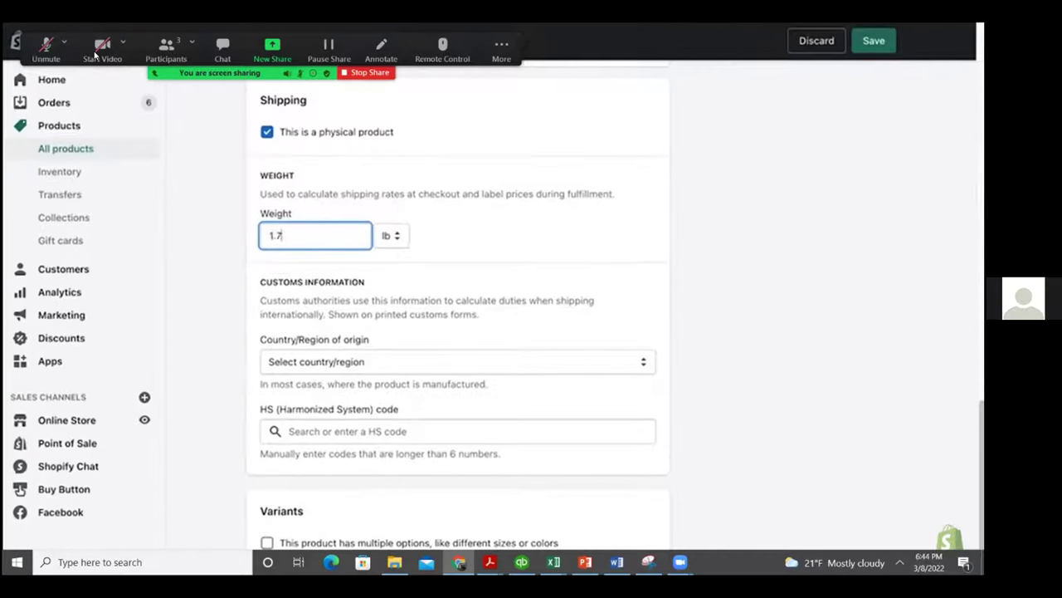
click(444, 240)
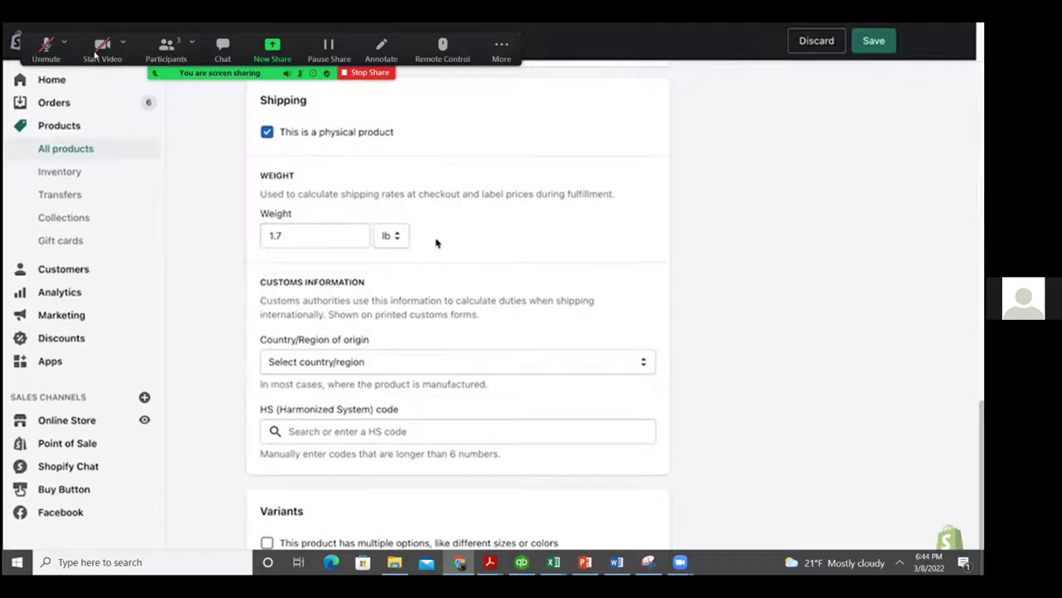
click(401, 240)
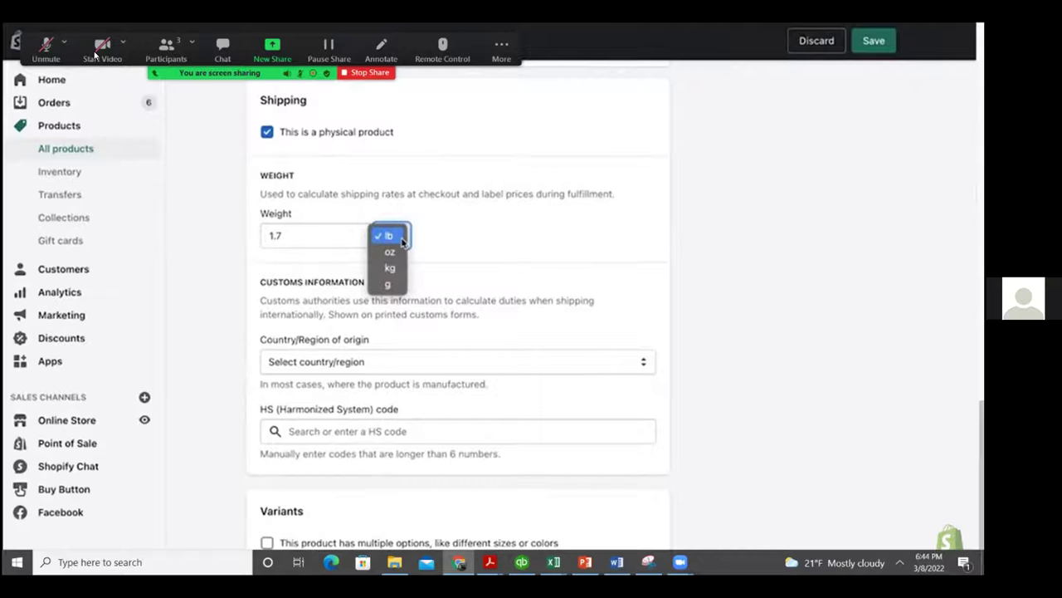
click(422, 240)
click(421, 241)
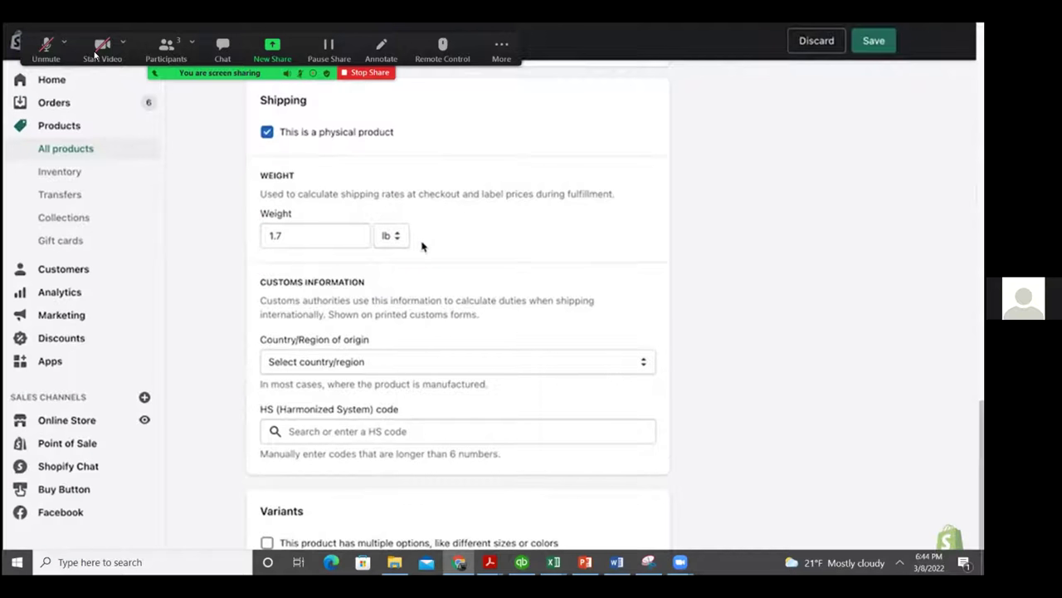
- Set the country of origin to United States and assign the HS code 950662 for inflatable balls by searching for "ball"
click(429, 362)
scroll(429, 362, down, 20)
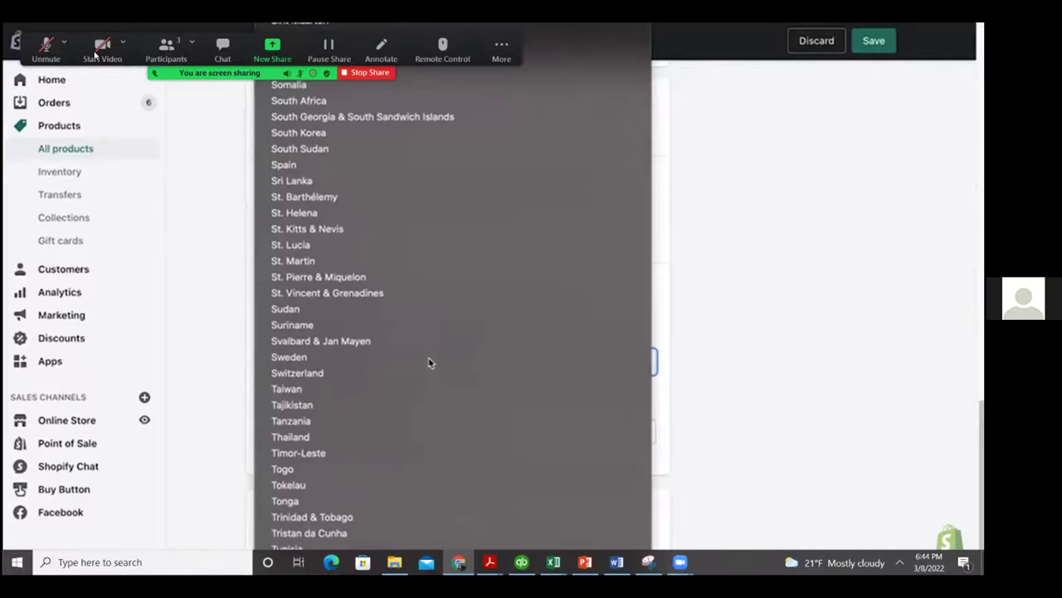
scroll(430, 362, down, 3)
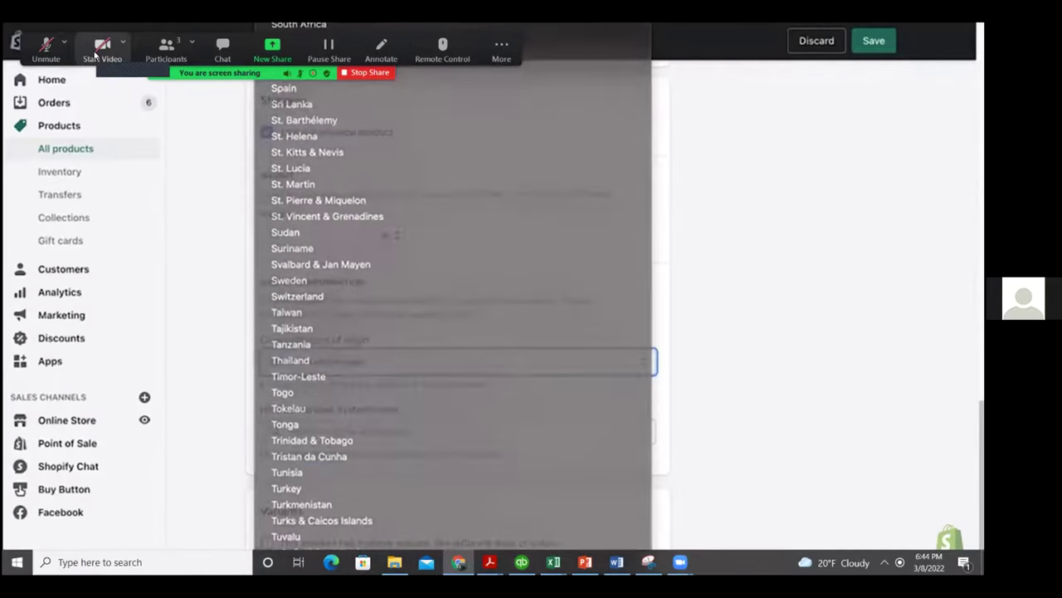
key(Escape)
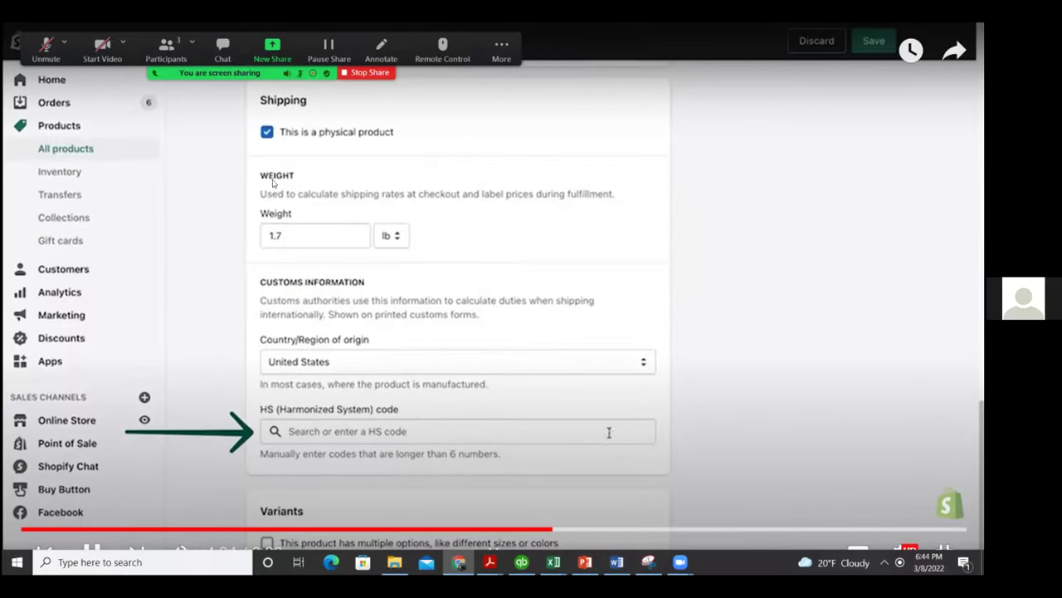
click(587, 433)
text(ball)
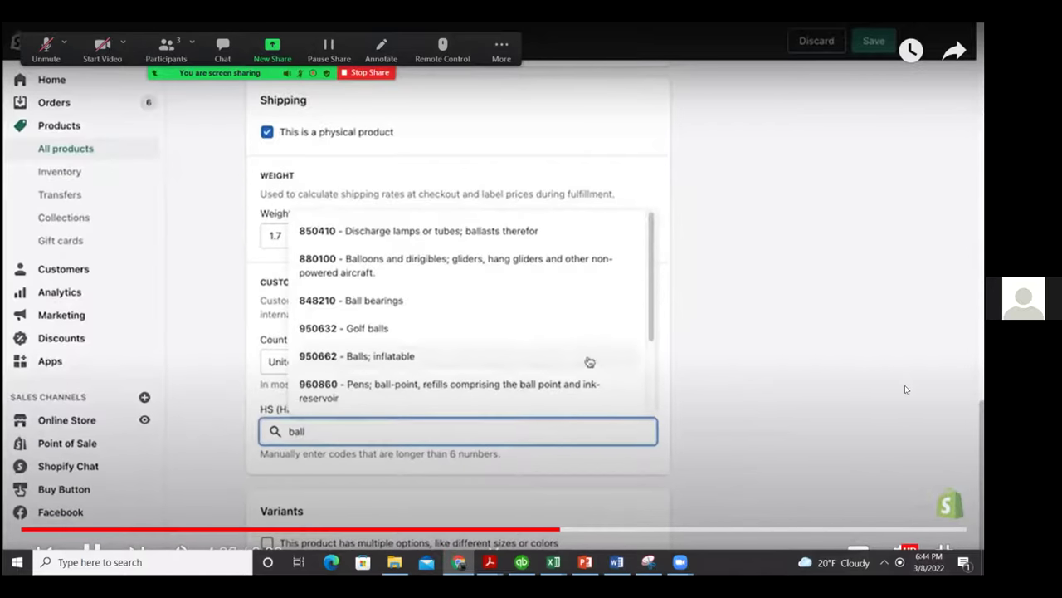
click(589, 361)
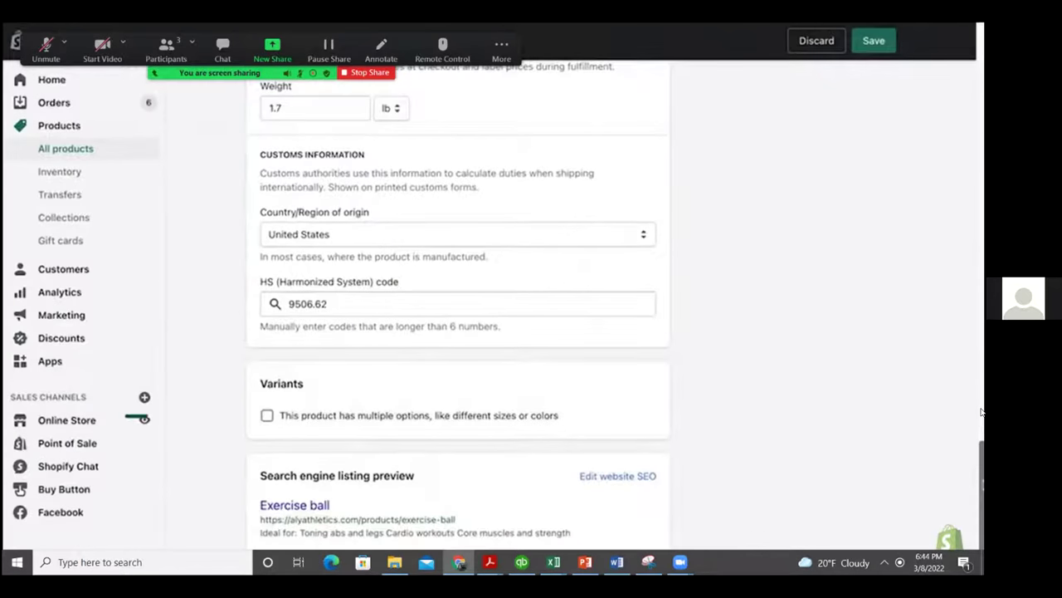
- Enable multiple options for the product and define a Size option with the values 55cm and 65cm
click(268, 416)
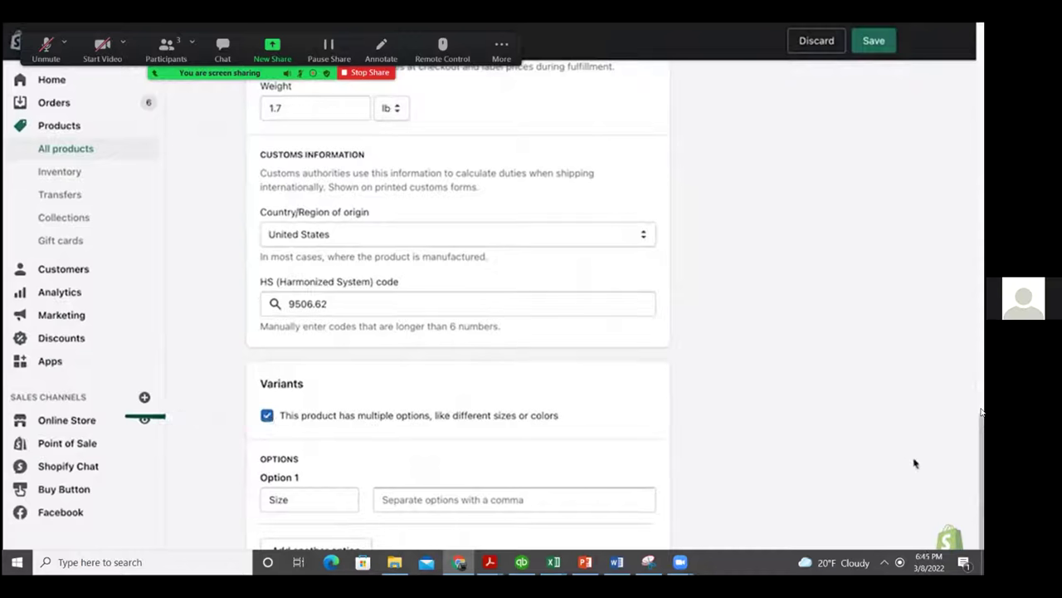
scroll(982, 412, down, 2)
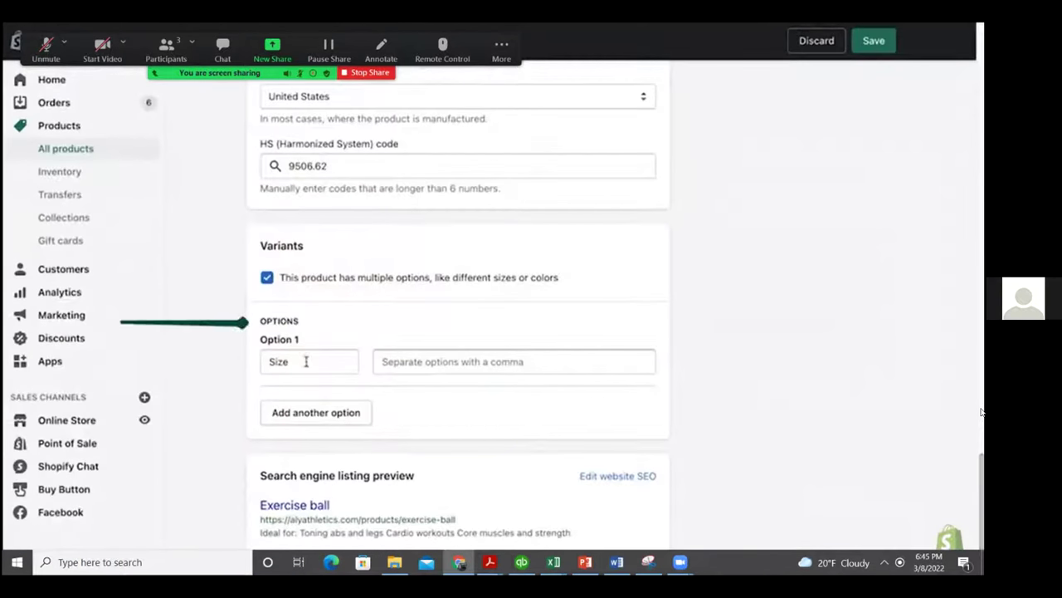
click(305, 361)
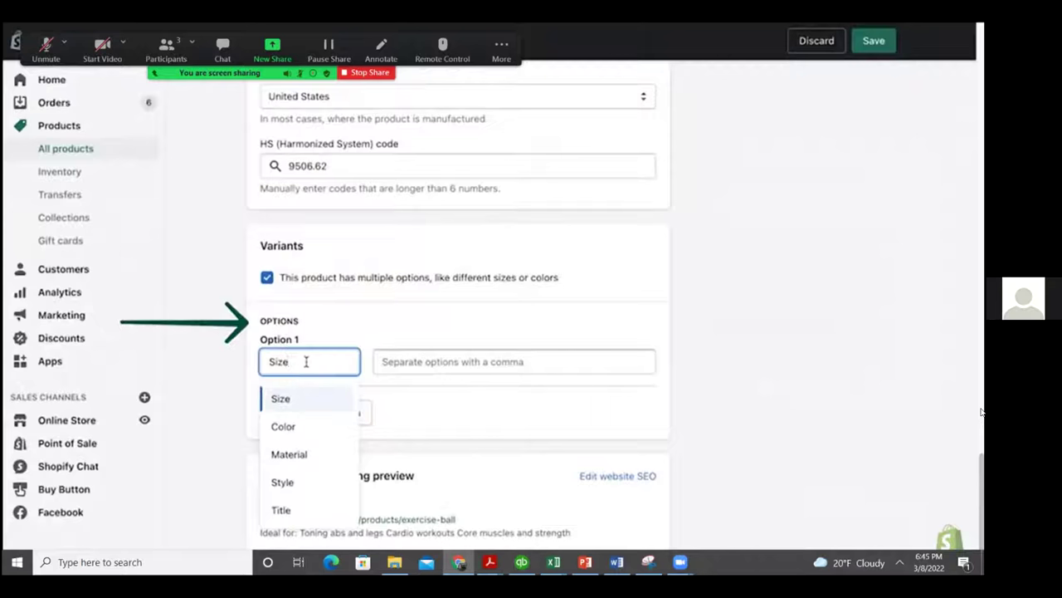
click(303, 399)
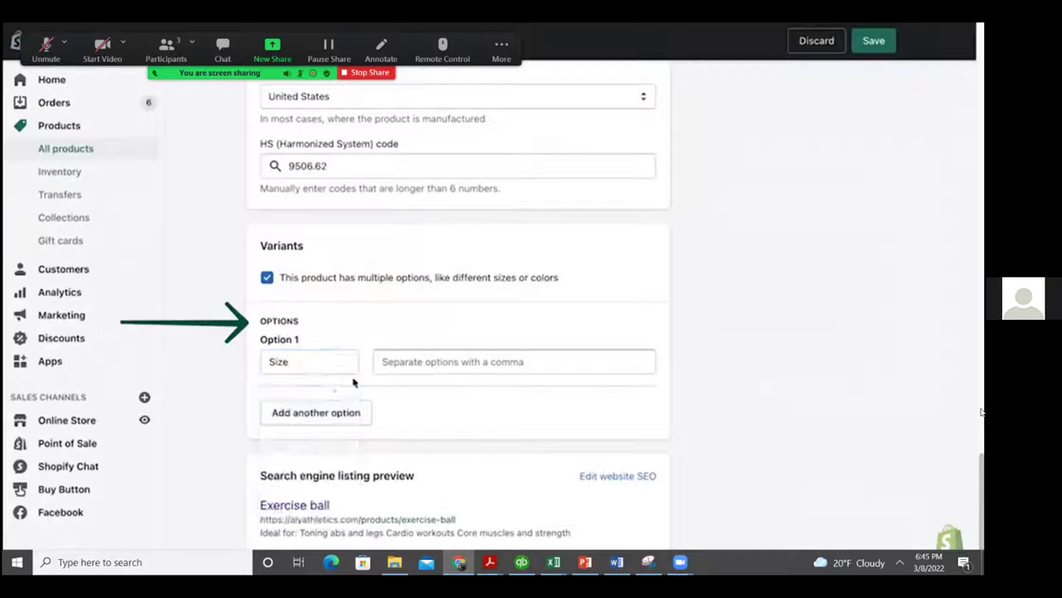
click(399, 361)
text(55cm)
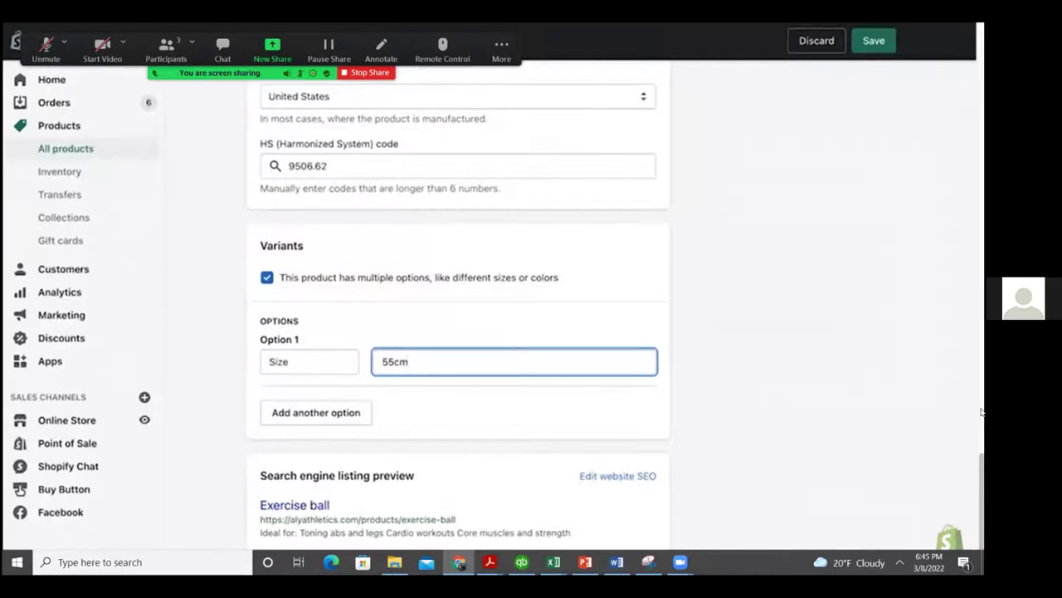
key(Return)
text(65cm)
key(Return)
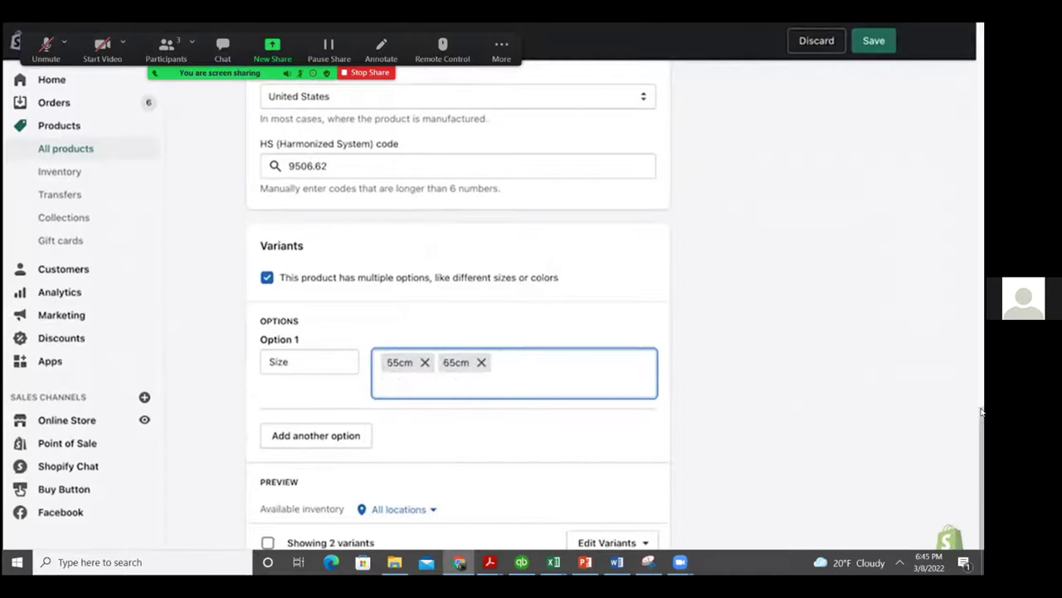
click(714, 382)
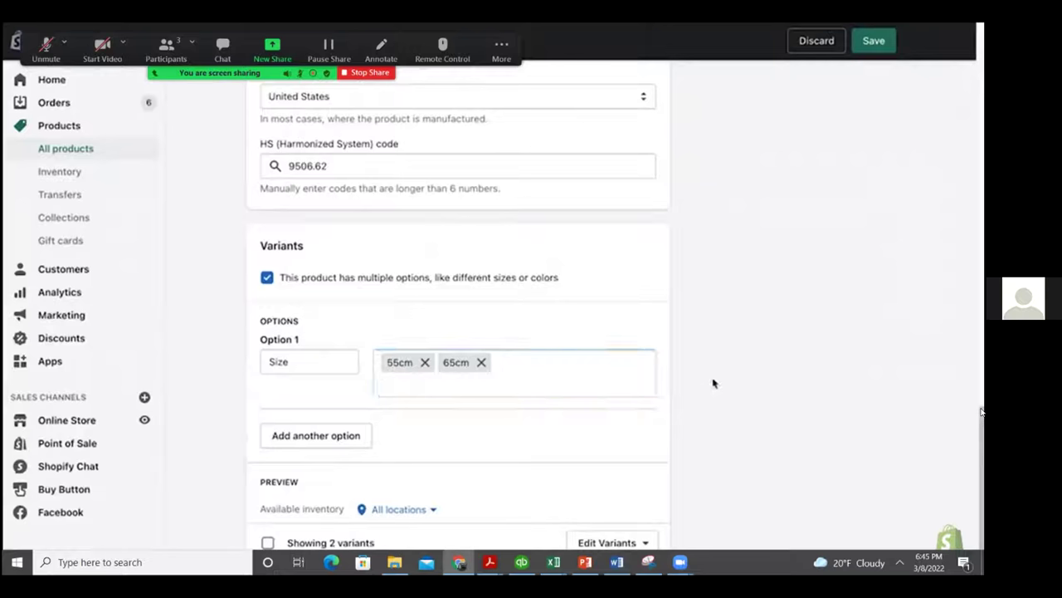
- Add a second variant option, Color, with the values red and blue
click(339, 440)
click(418, 451)
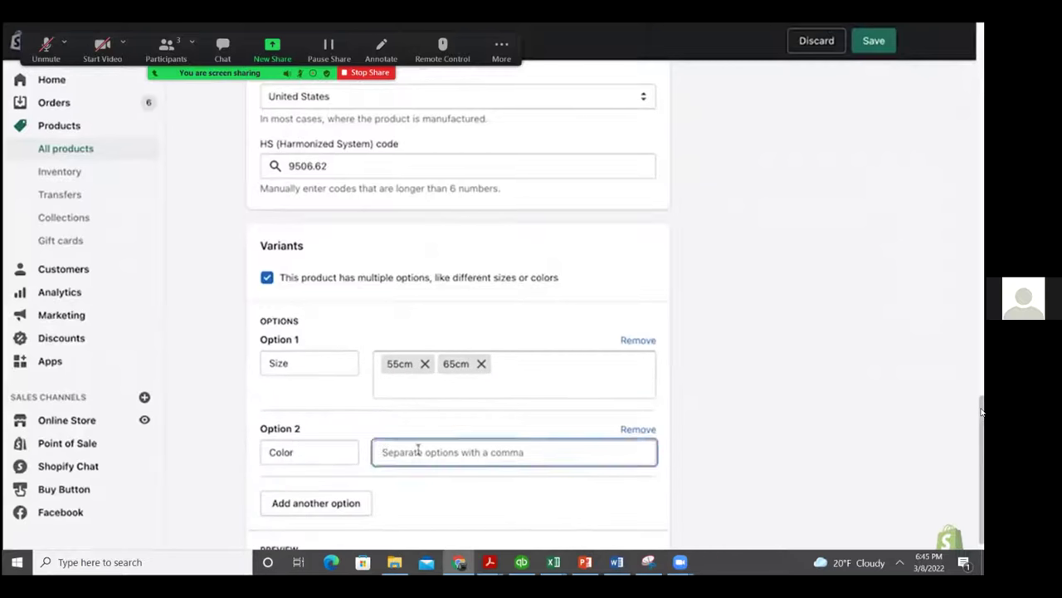
text(red,)
text(blue,)
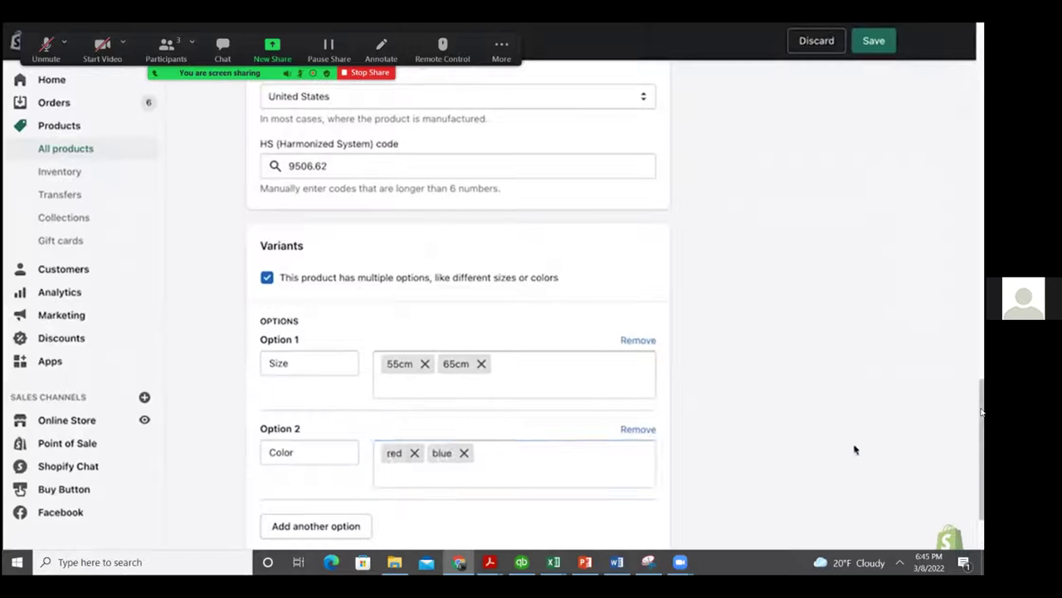
- Open the website SEO fields of the search engine listing and review the page title, description and URL handle
drag(982, 444, 977, 540)
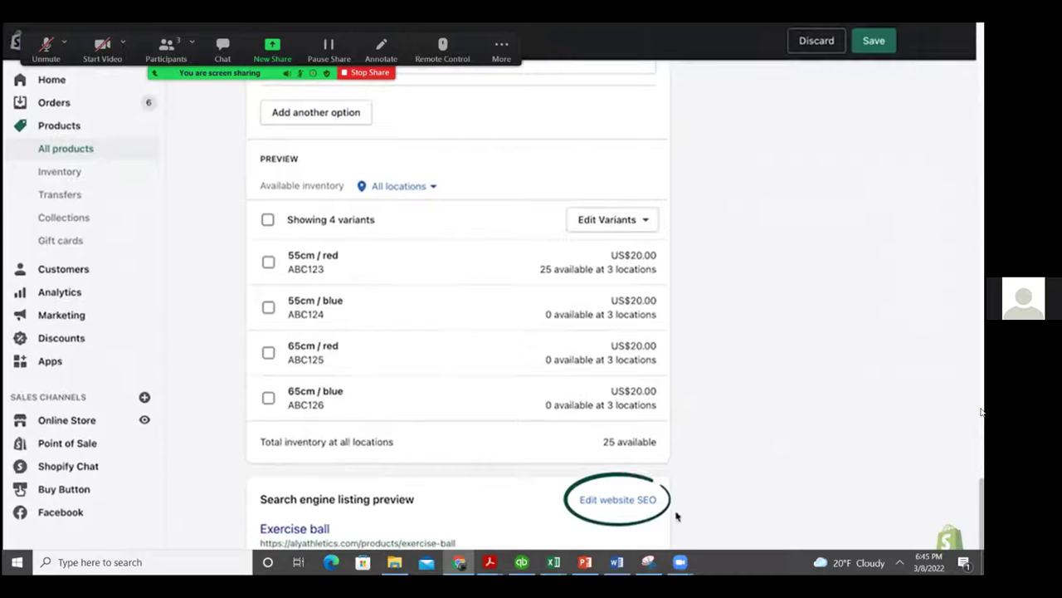
click(630, 504)
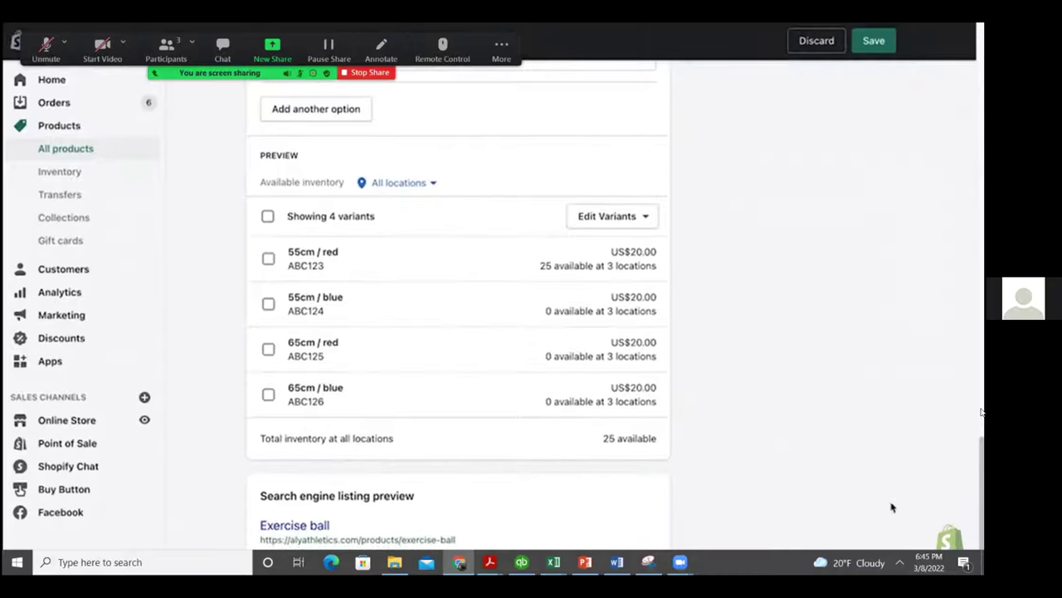
scroll(979, 523, down, 1)
scroll(980, 523, down, 3)
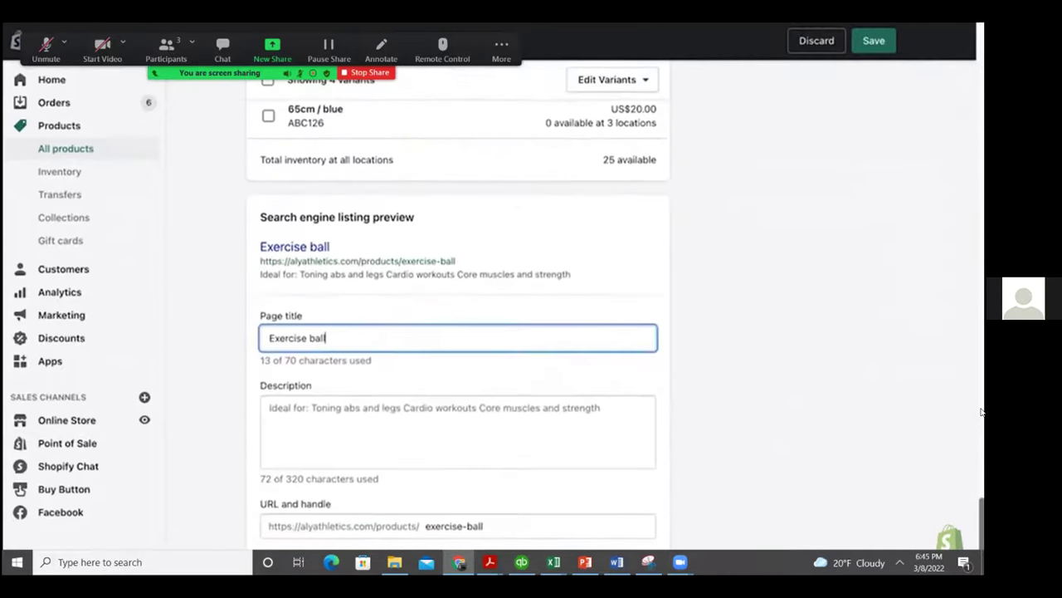
click(909, 508)
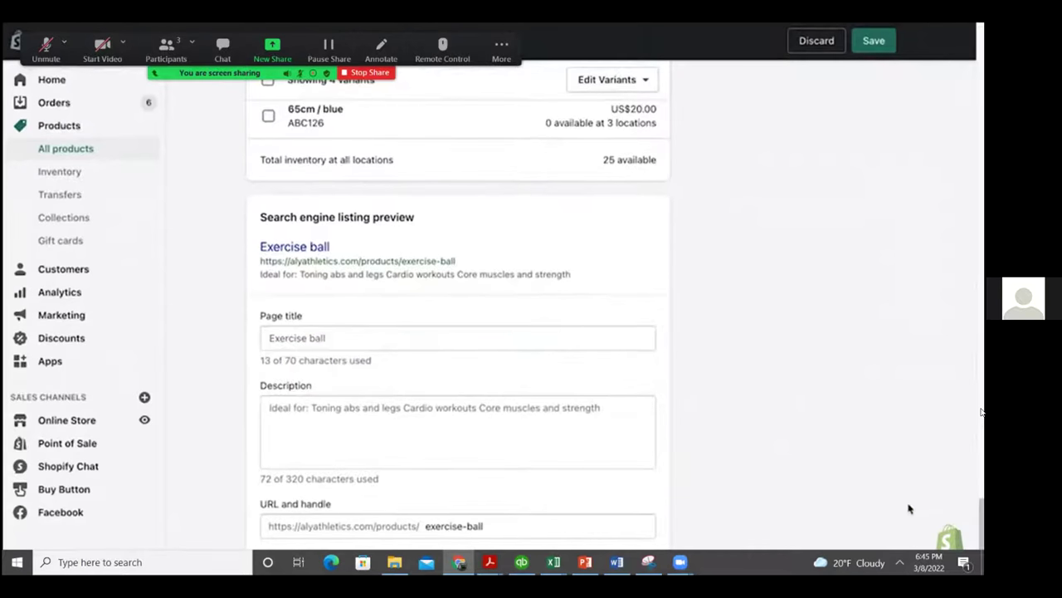
- Deselect all sales channels for the product, and make it available only on Online Store and Point of Sale
drag(981, 523, 950, 76)
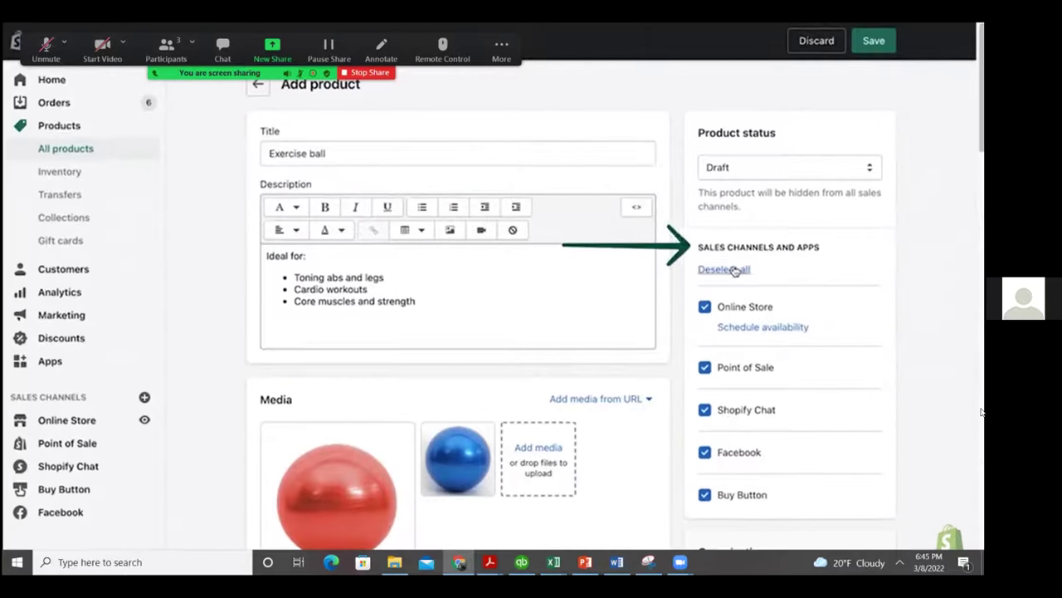
click(725, 270)
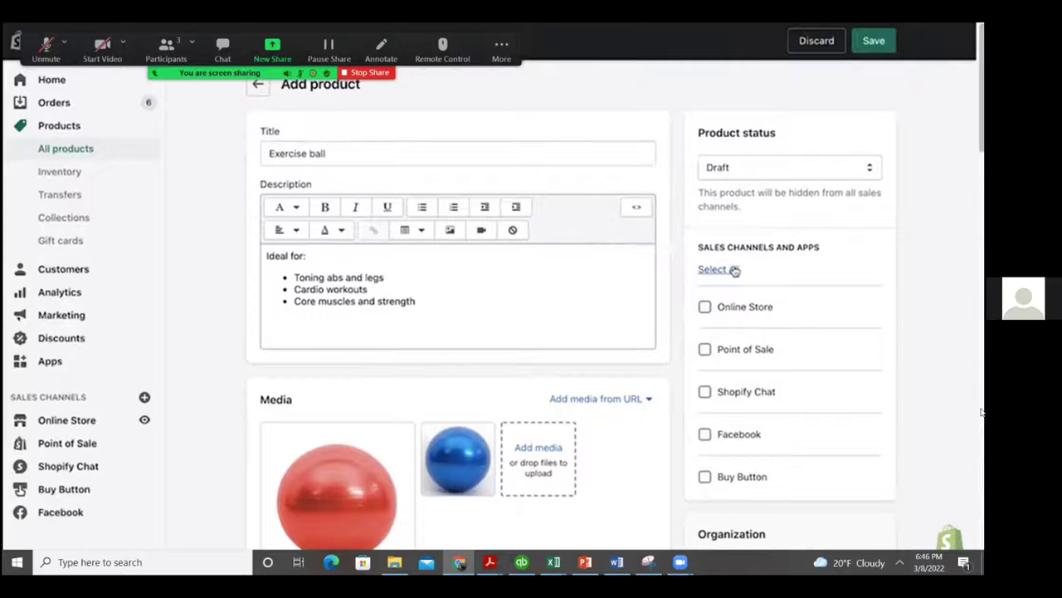
click(704, 307)
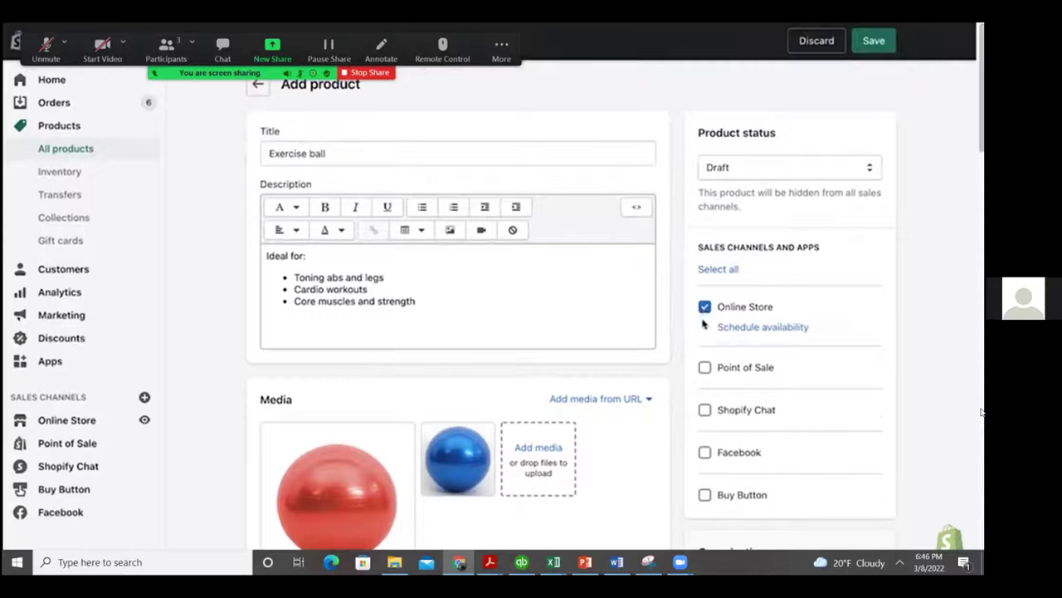
click(705, 368)
- Add "exercise ball" as the product type and choose AlyAthletics as the vendor
scroll(975, 153, down, 5)
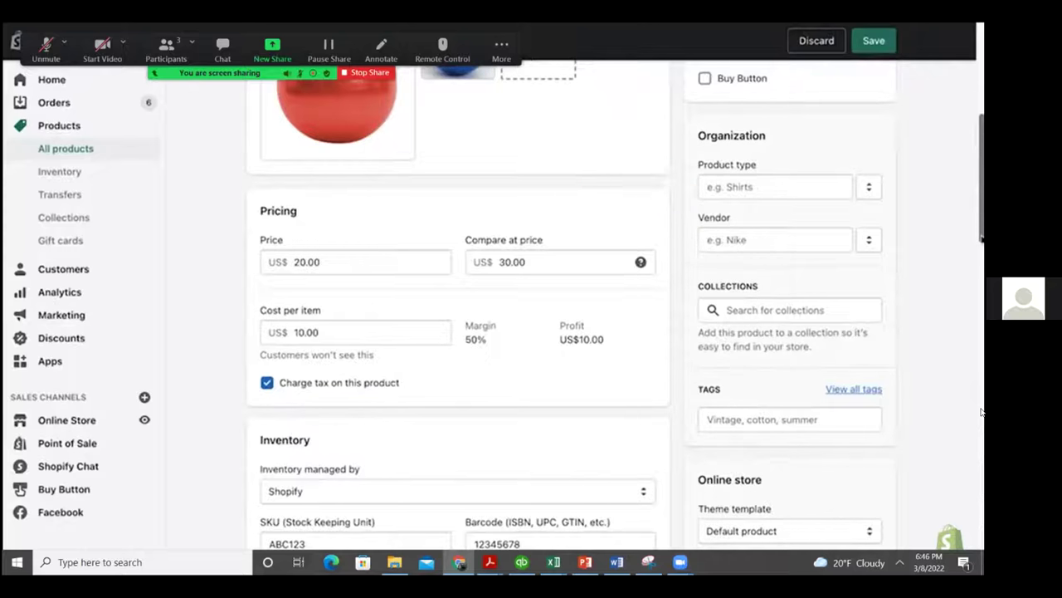
click(818, 188)
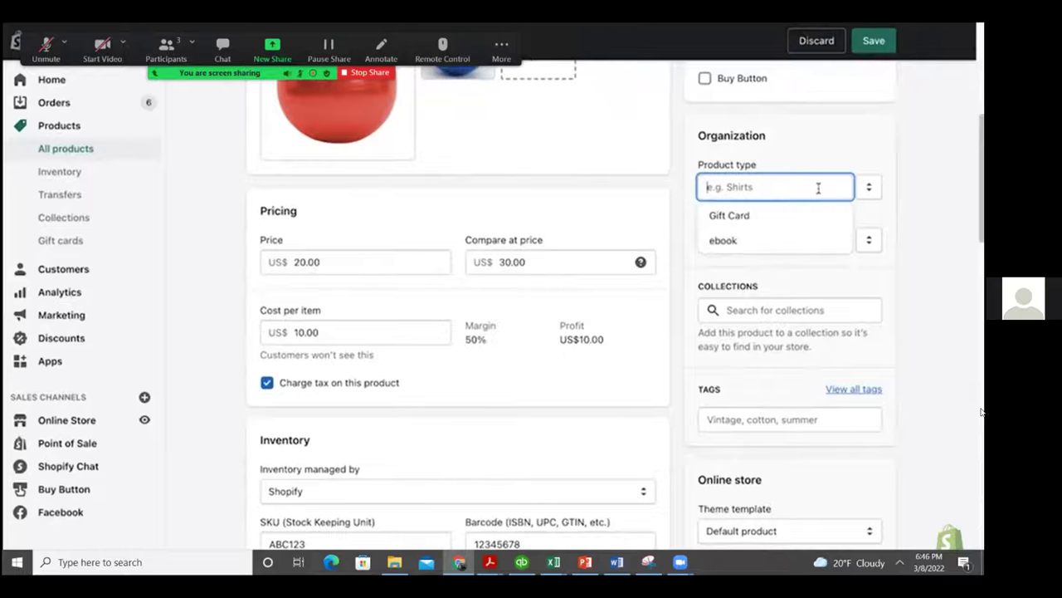
text(exe)
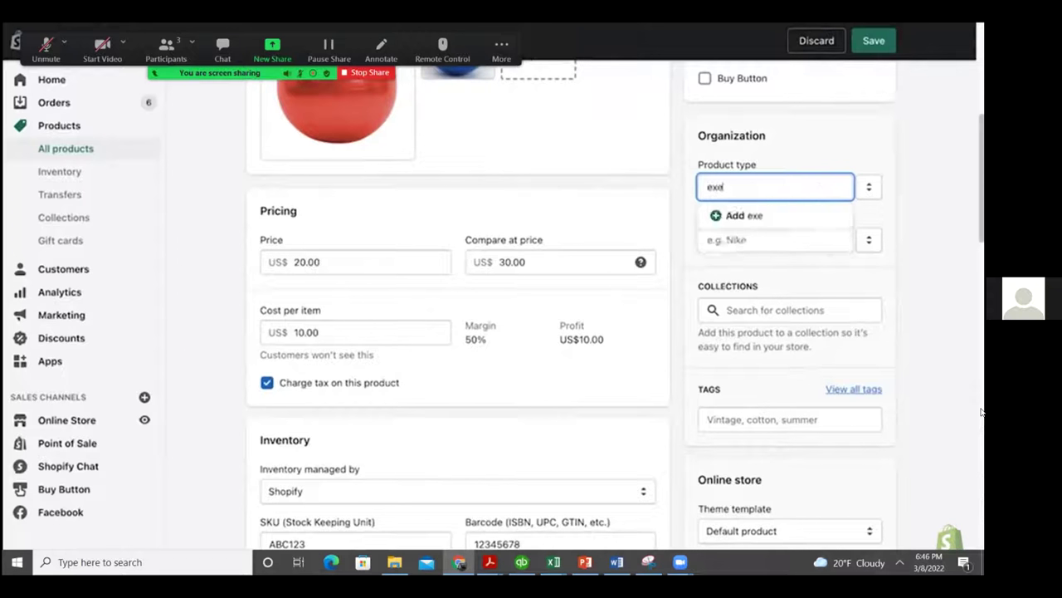
text(rcise ball)
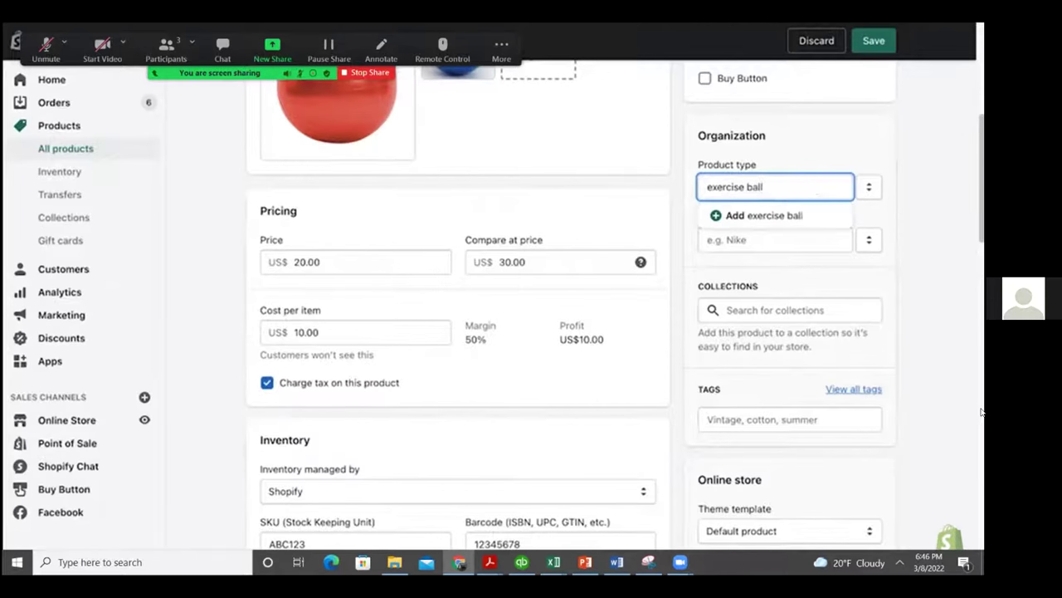
click(820, 215)
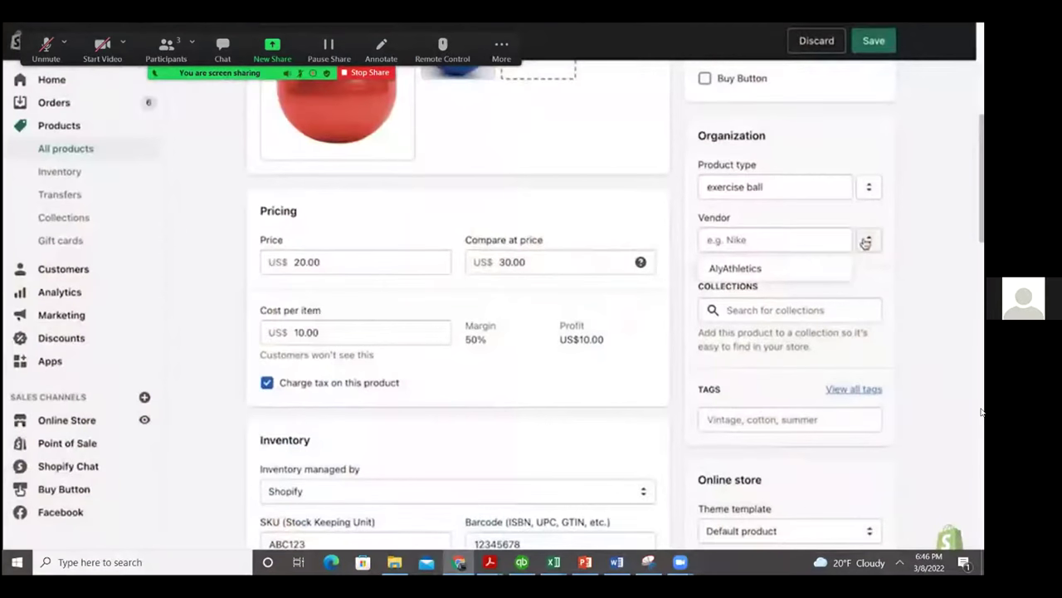
click(844, 270)
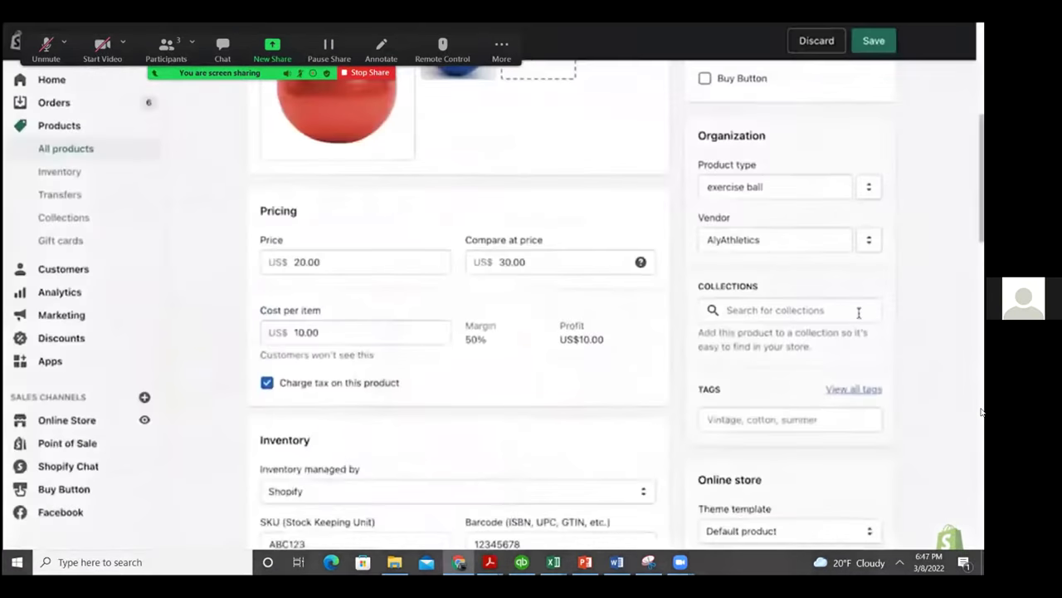
- Add the product to the Athletic Accessories collection
click(859, 312)
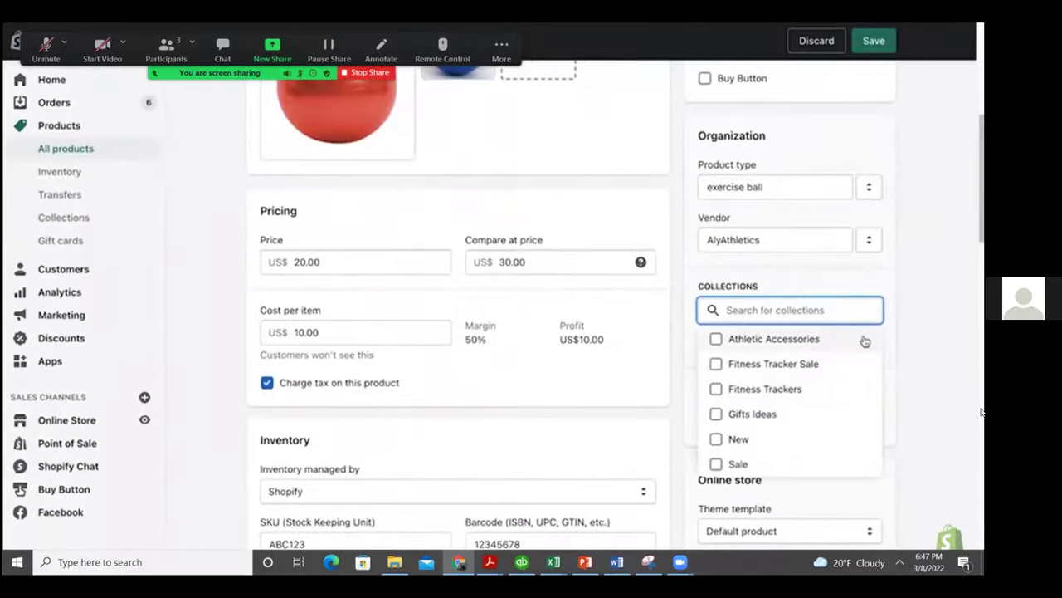
click(865, 339)
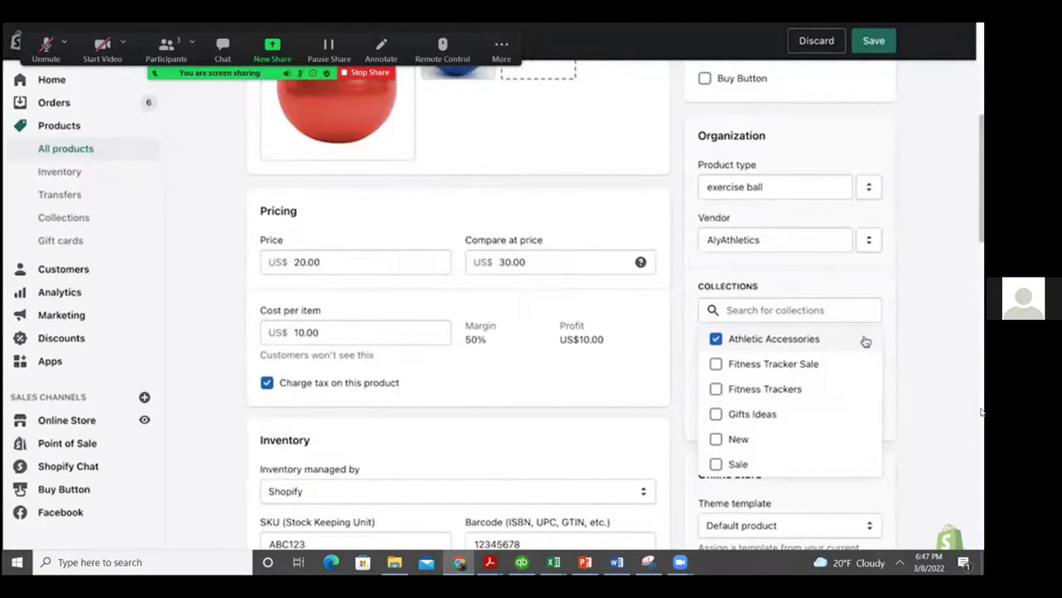
click(920, 337)
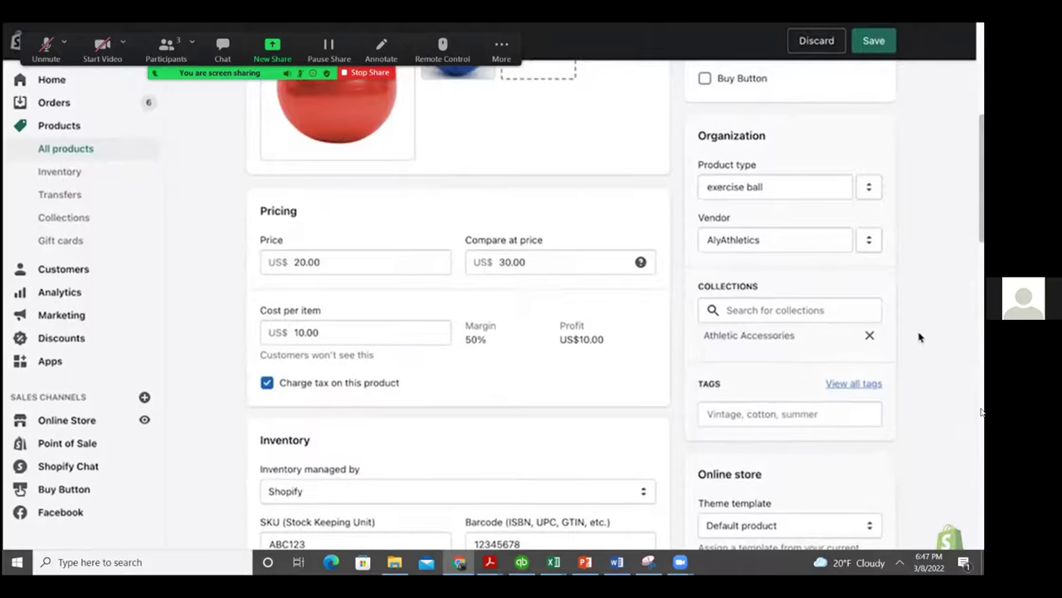
- Add the tags "exercise" and "ball" to the product
click(851, 412)
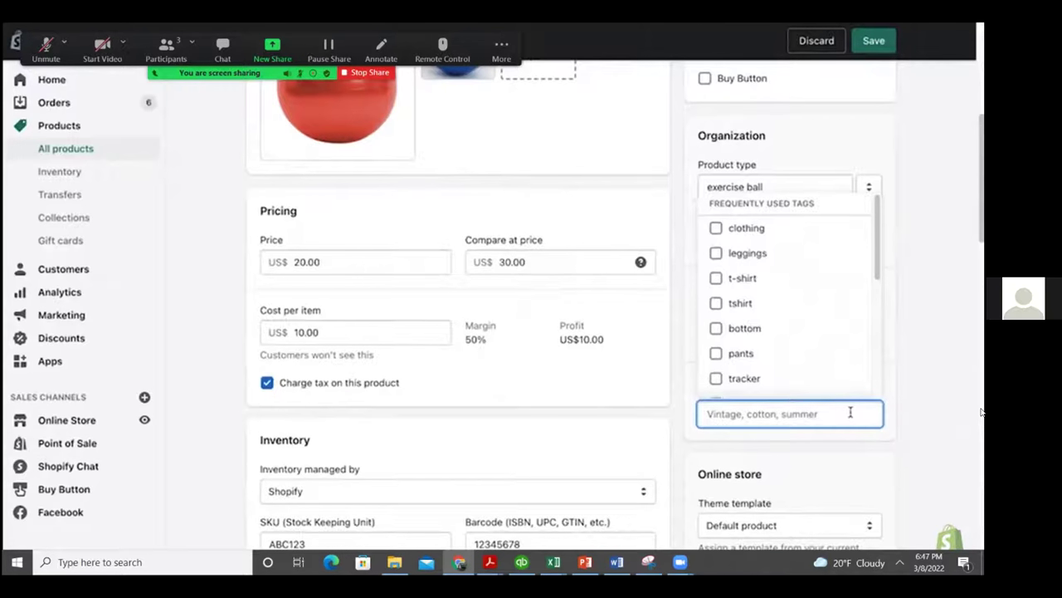
text(ex)
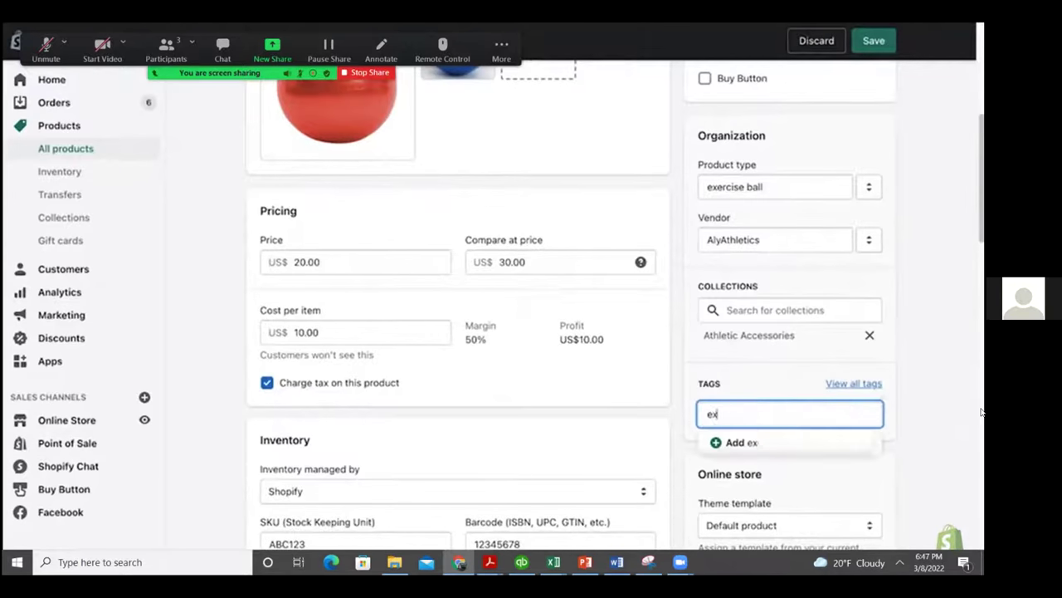
text(ercise)
key(Return)
text(ball)
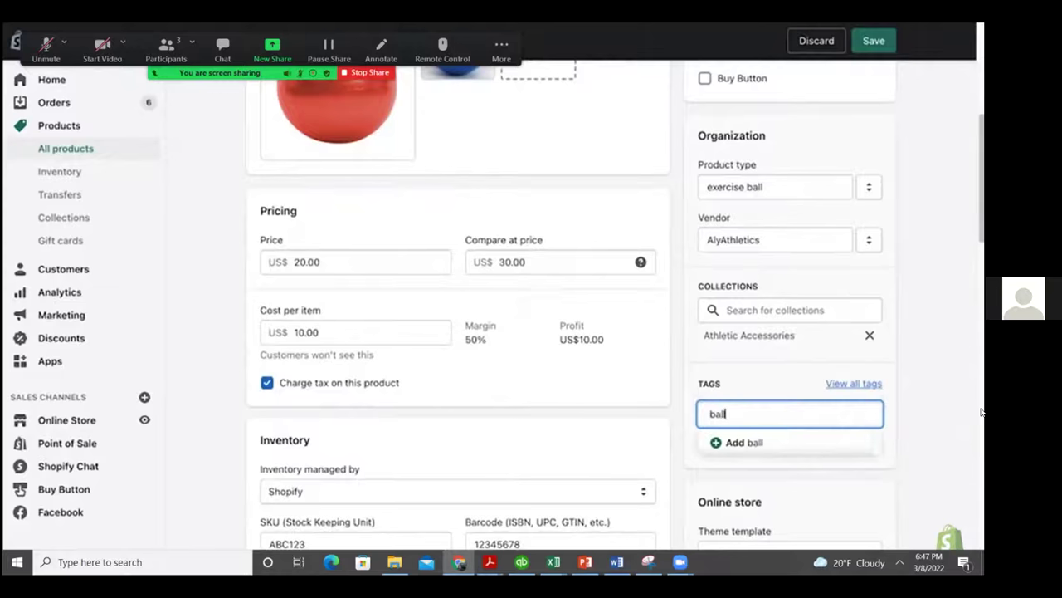
key(Return)
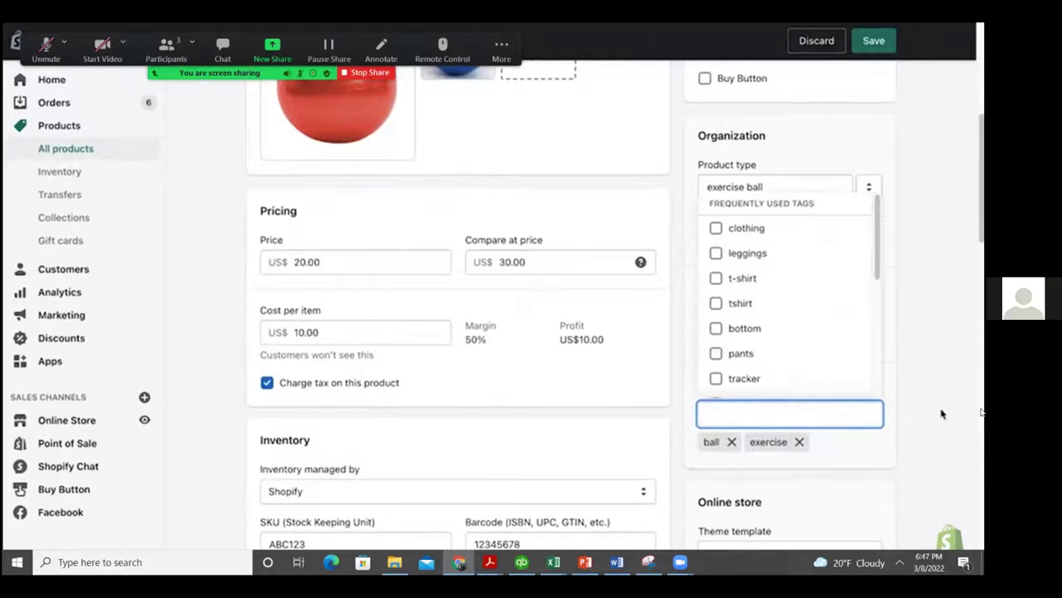
click(942, 413)
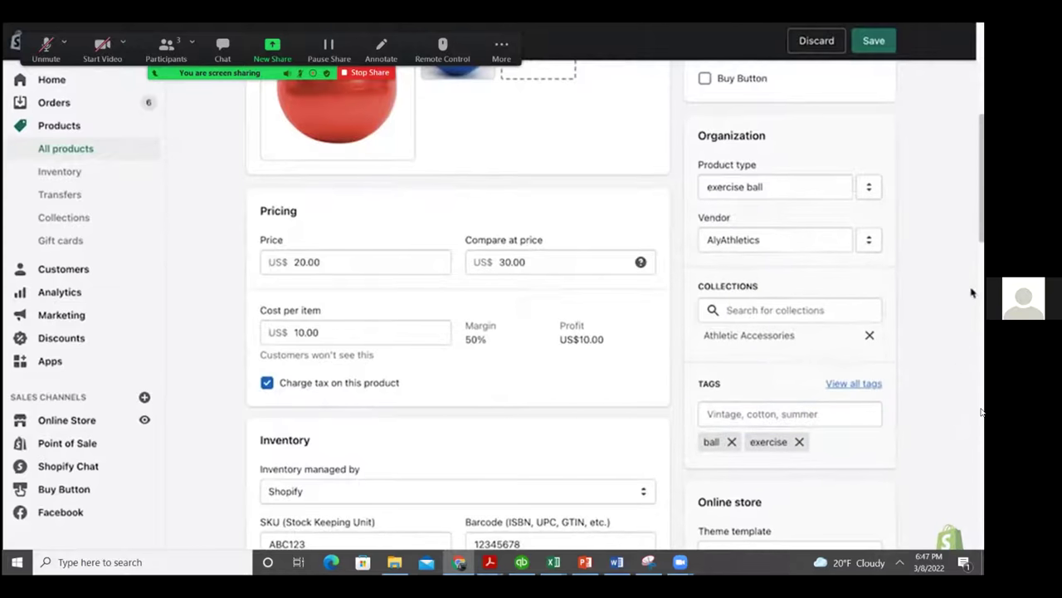
- Set the product status to Active
drag(981, 239, 981, 150)
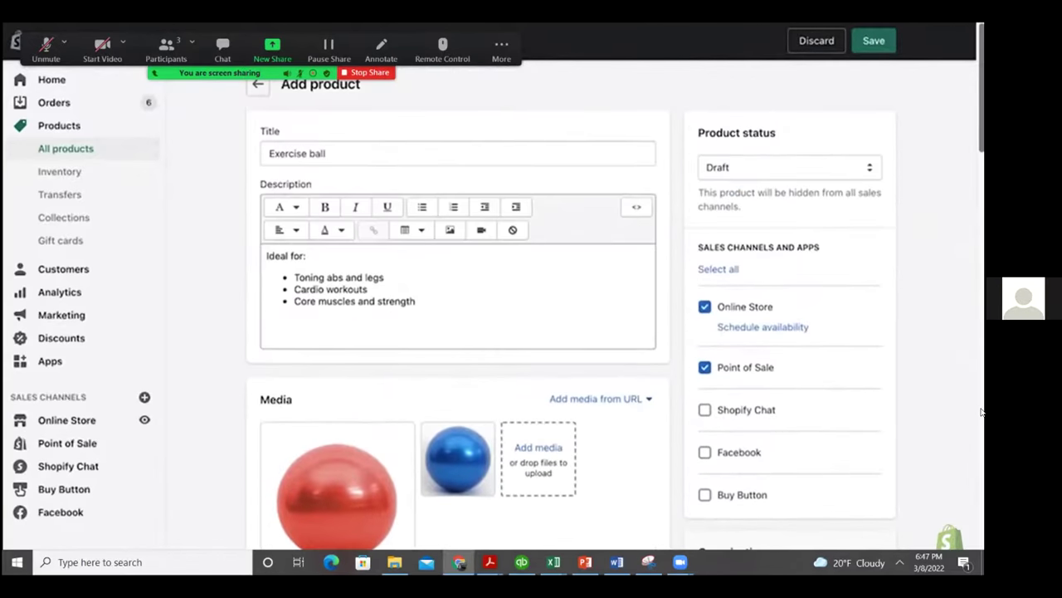
click(844, 169)
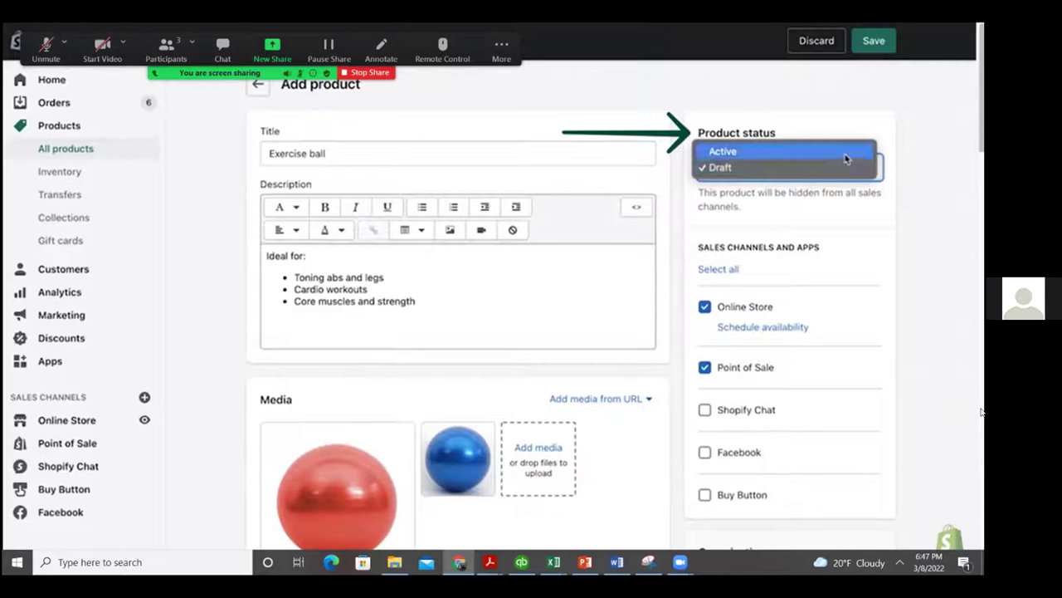
click(846, 152)
click(923, 167)
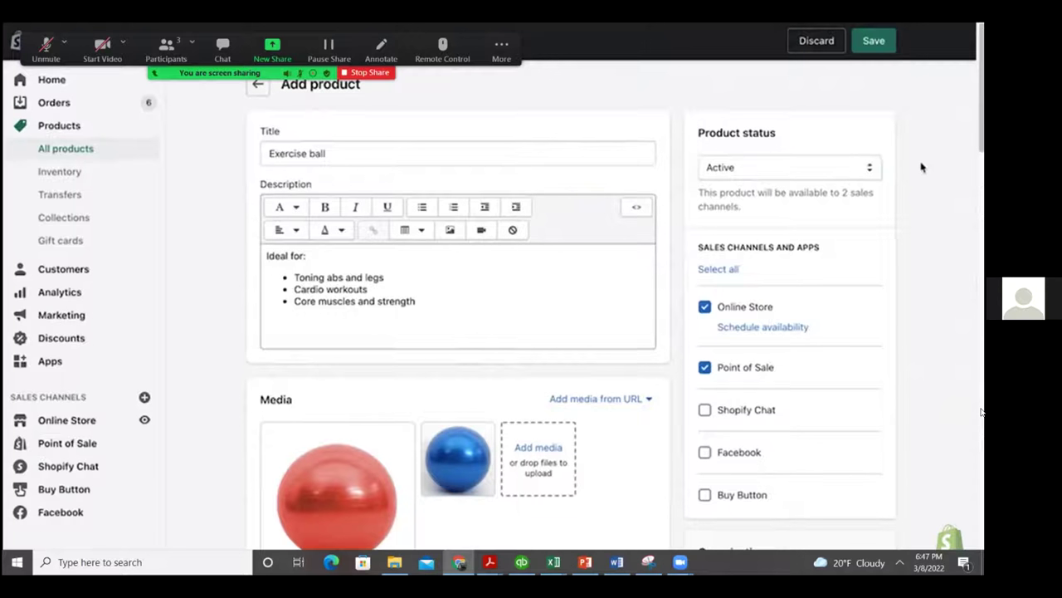
- Set the product status to Draft and save the Exercise ball product
click(868, 171)
click(854, 183)
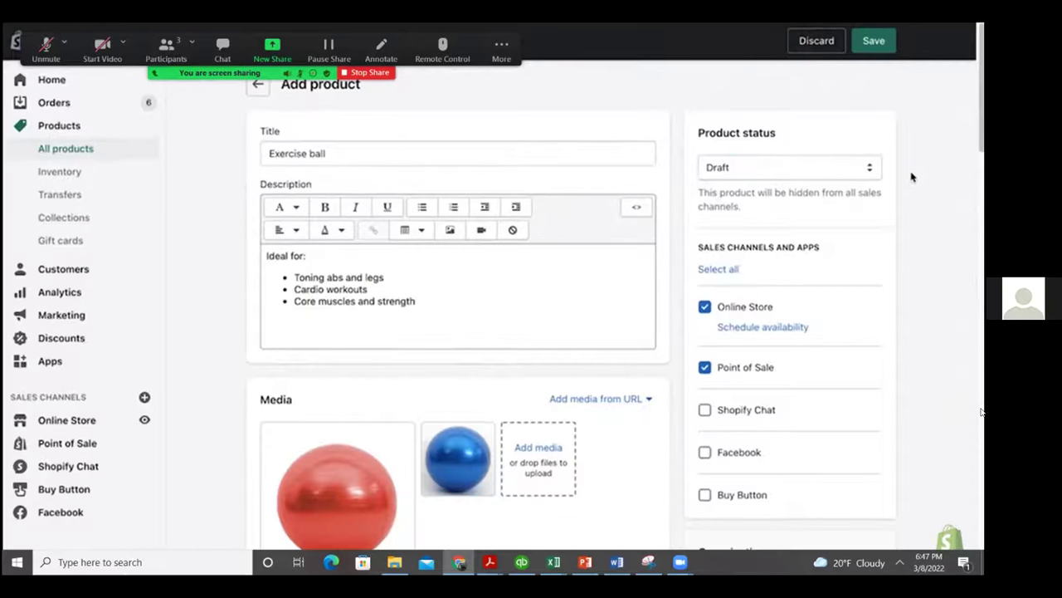
click(873, 43)
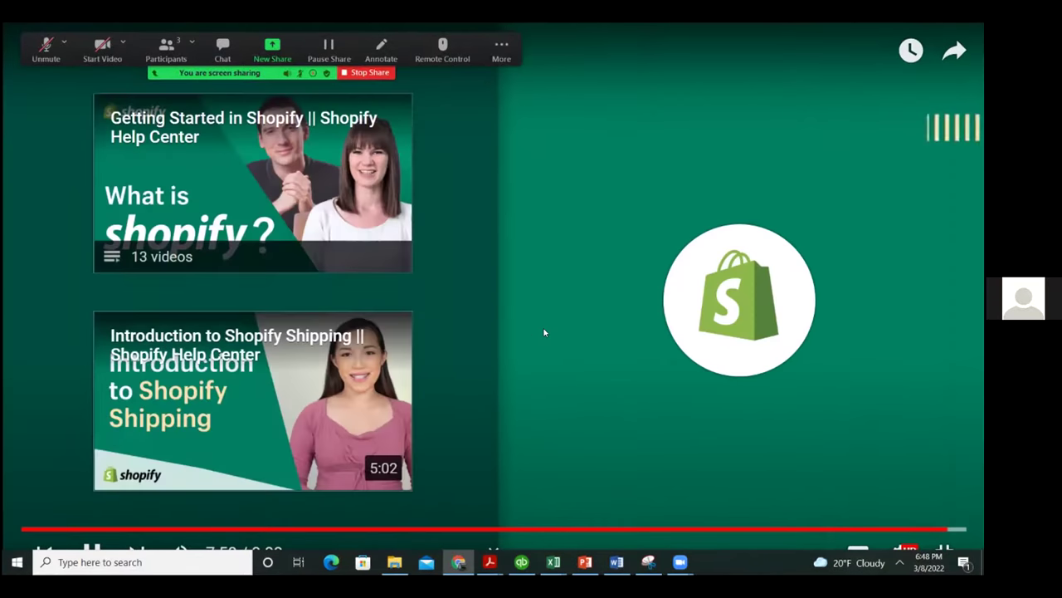
- Pause the tutorial video on its end screen and stop sharing the screen in the Zoom meeting
click(449, 162)
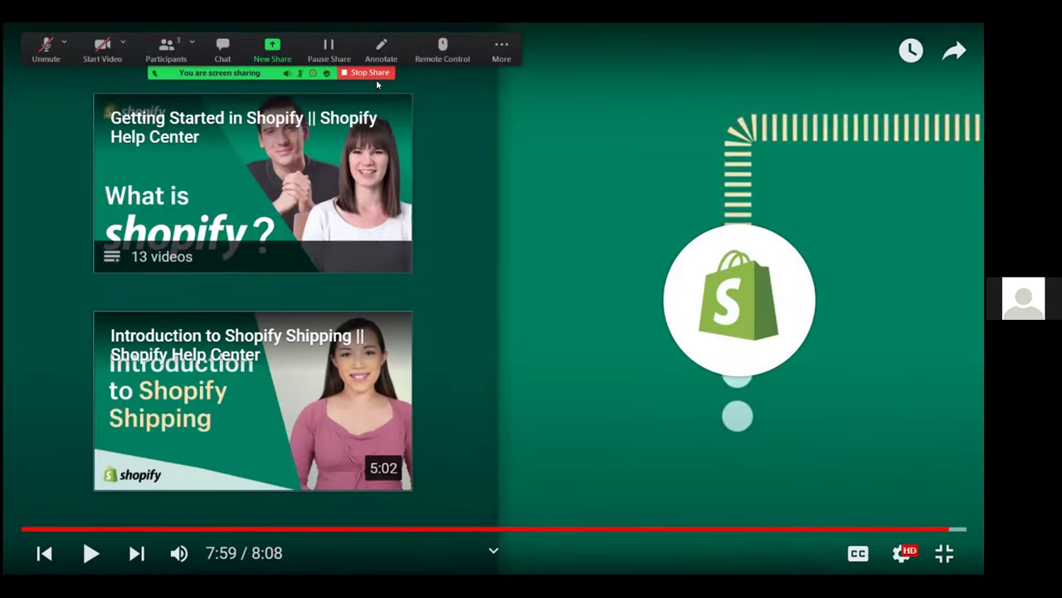
click(373, 74)
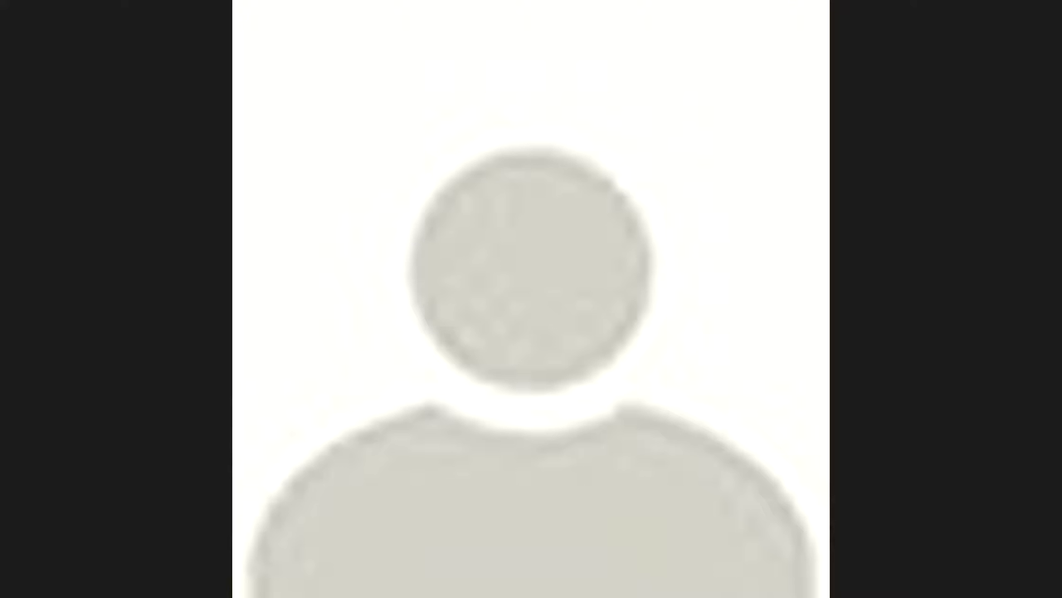